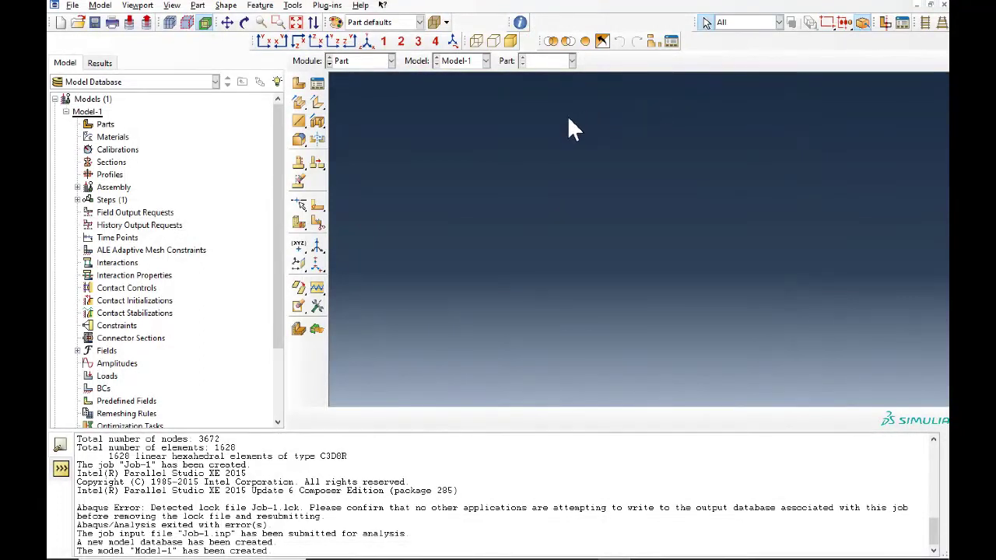
# - Start a new 3D deformable solid revolved part named Spring
pyautogui.click(300, 83)
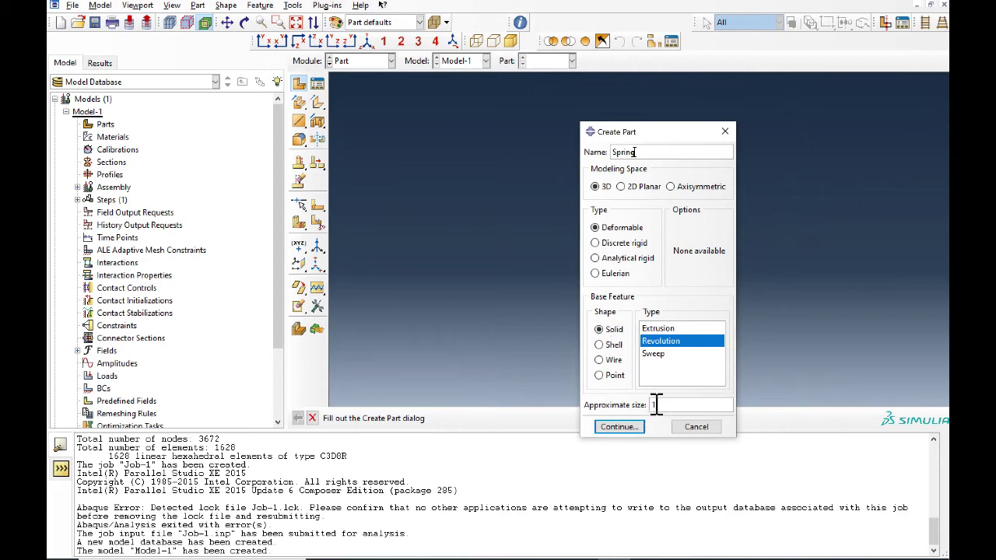
# - Sketch a circle centred at 0.2 with perimeter point 0.26, off the revolution axis
pyautogui.click(627, 428)
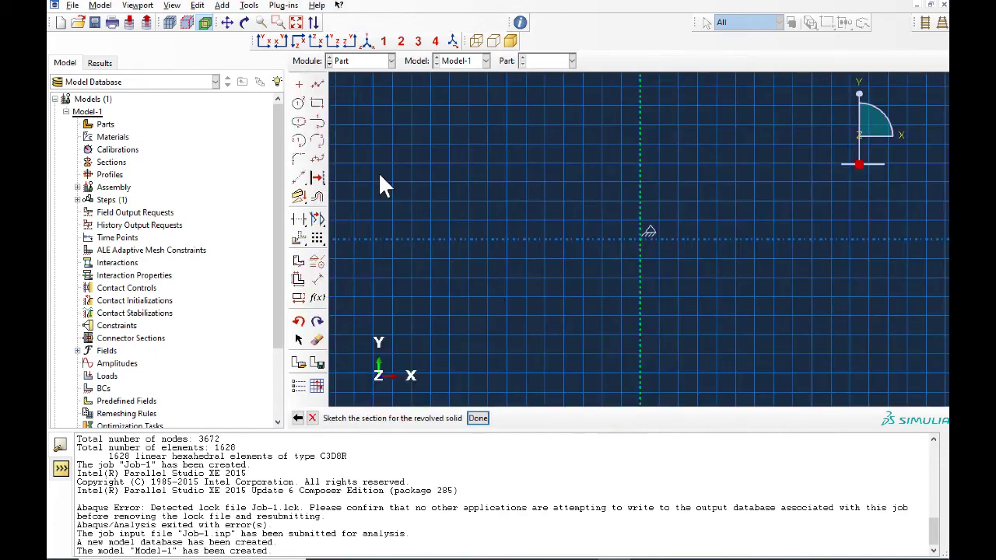
pyautogui.click(299, 103)
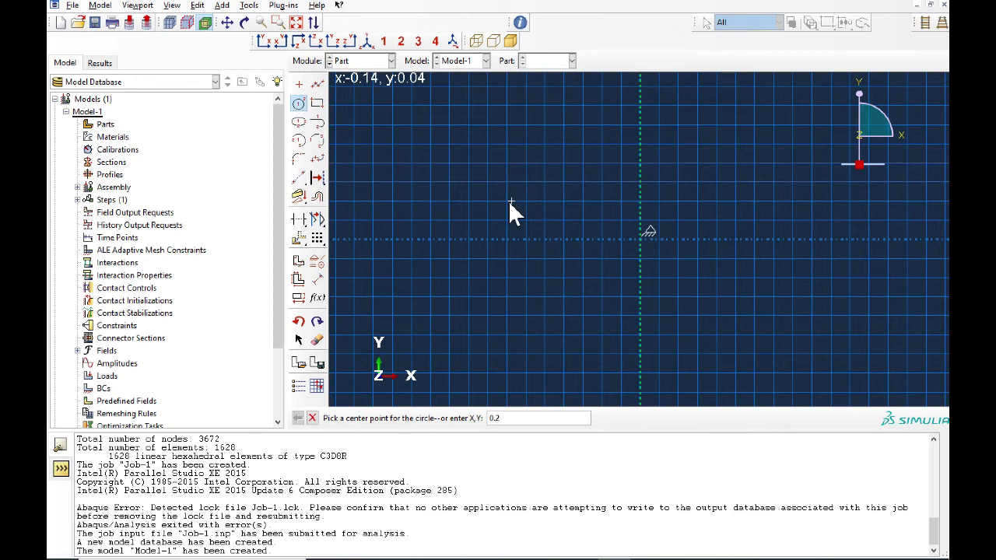
pyautogui.click(511, 205)
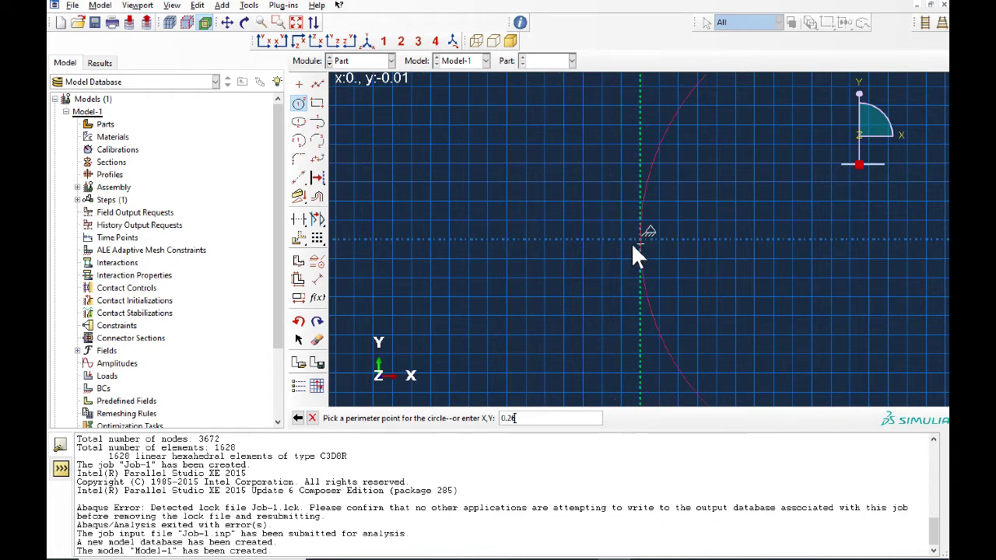
pyautogui.press('Return')
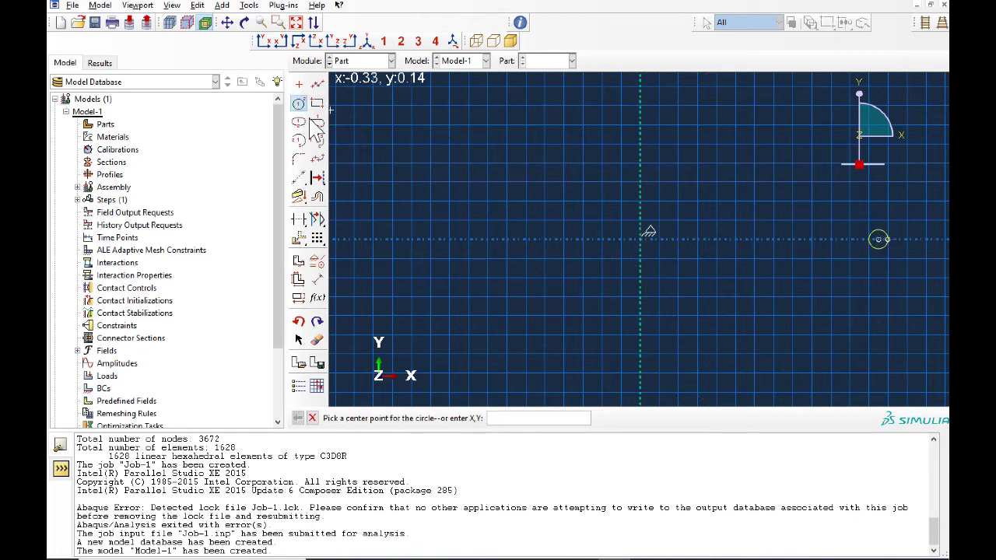
pyautogui.press('Escape')
pyautogui.middleClick(513, 183)
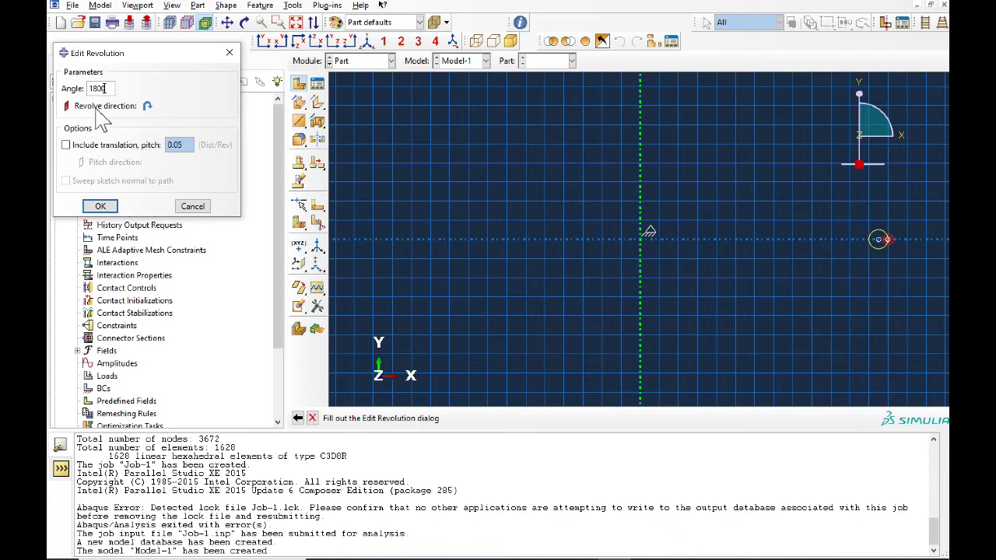
# - Revolve the circle 1800° with a 0.05 pitch to form the five-turn coil
pyautogui.click(105, 145)
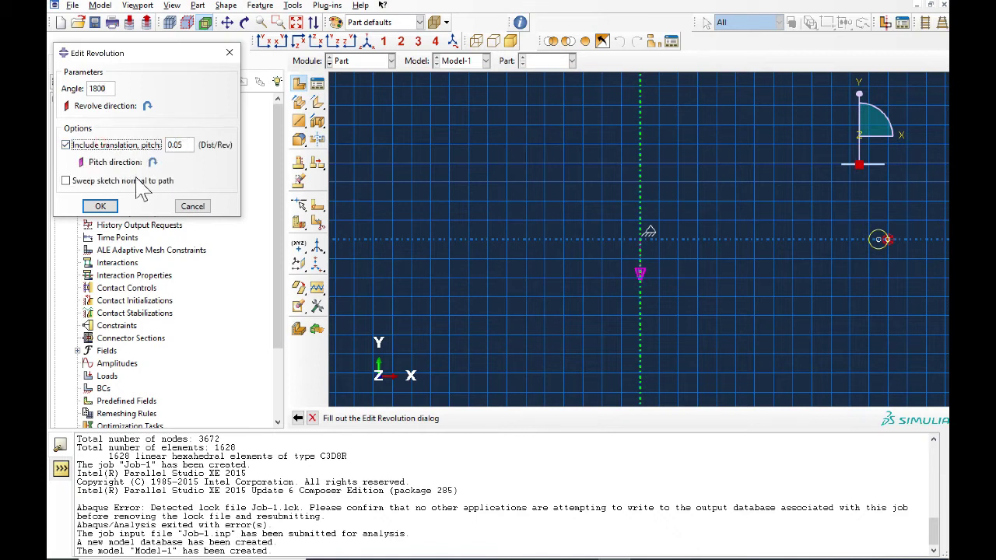
pyautogui.click(100, 207)
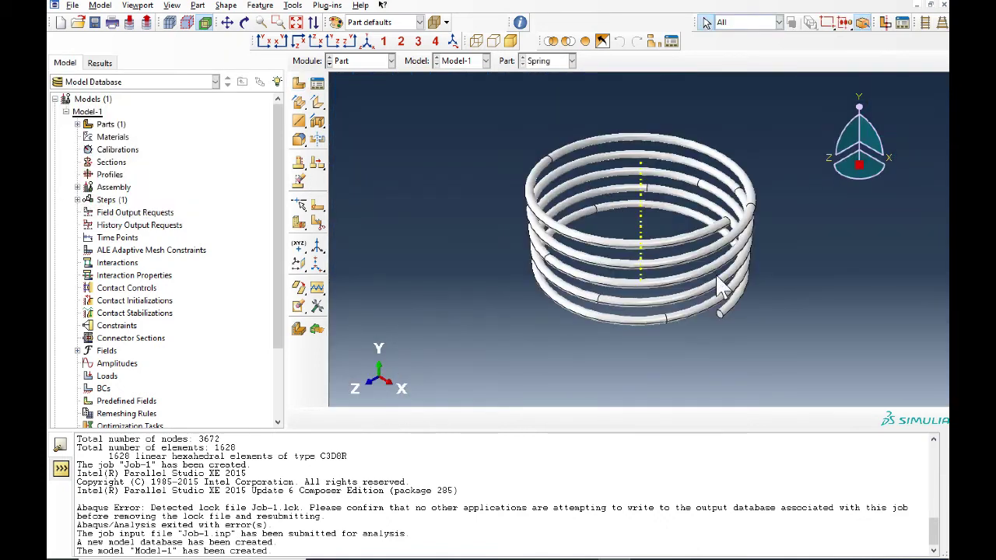
# - In the Property module, create Material-1 with Density and Elastic behaviours
pyautogui.click(355, 61)
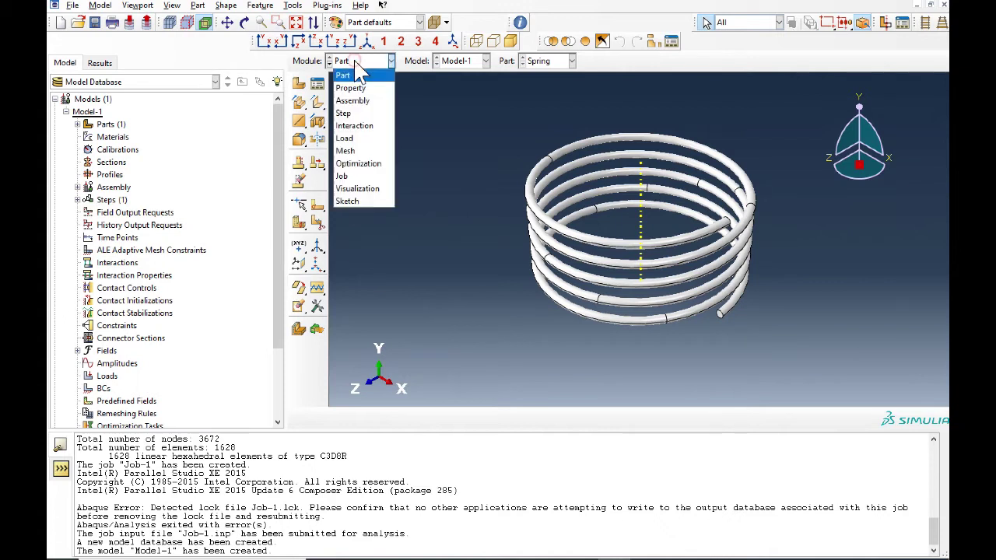
pyautogui.click(352, 88)
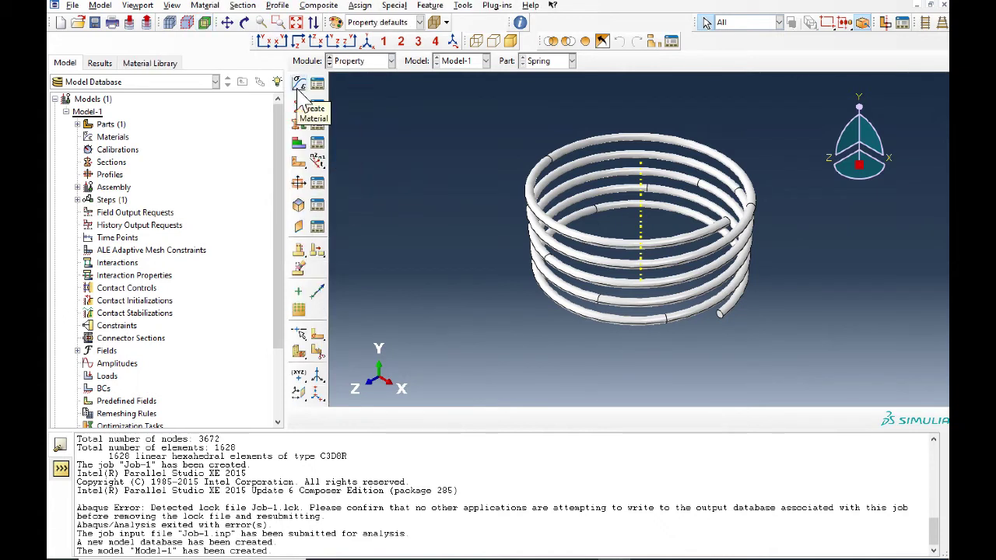
pyautogui.click(299, 85)
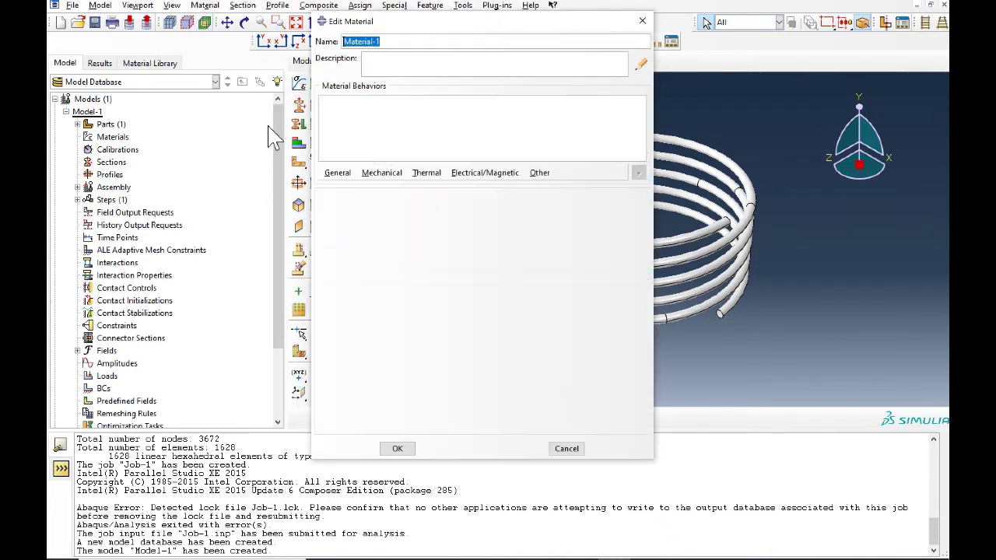
pyautogui.click(339, 175)
pyautogui.click(345, 189)
pyautogui.click(381, 173)
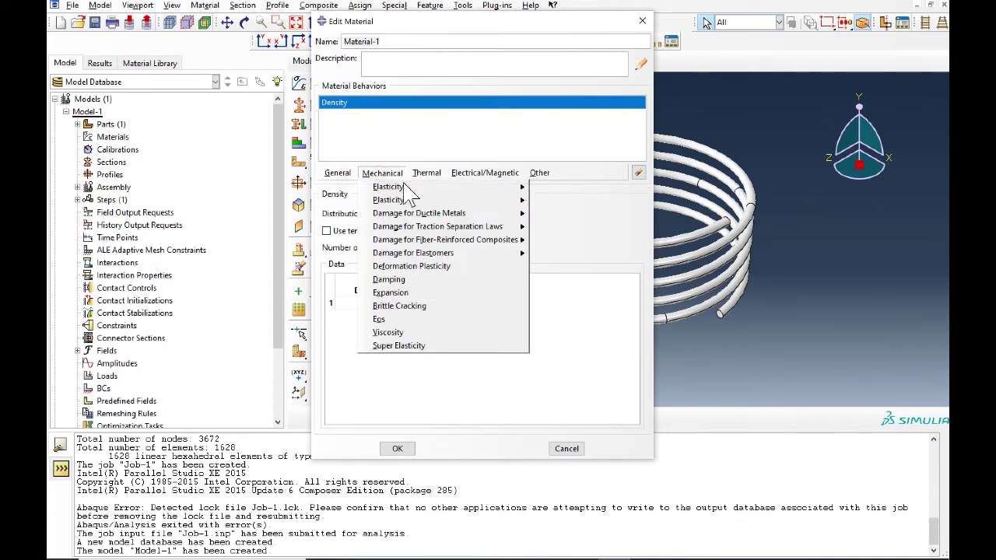
pyautogui.moveTo(492, 190)
pyautogui.click(556, 188)
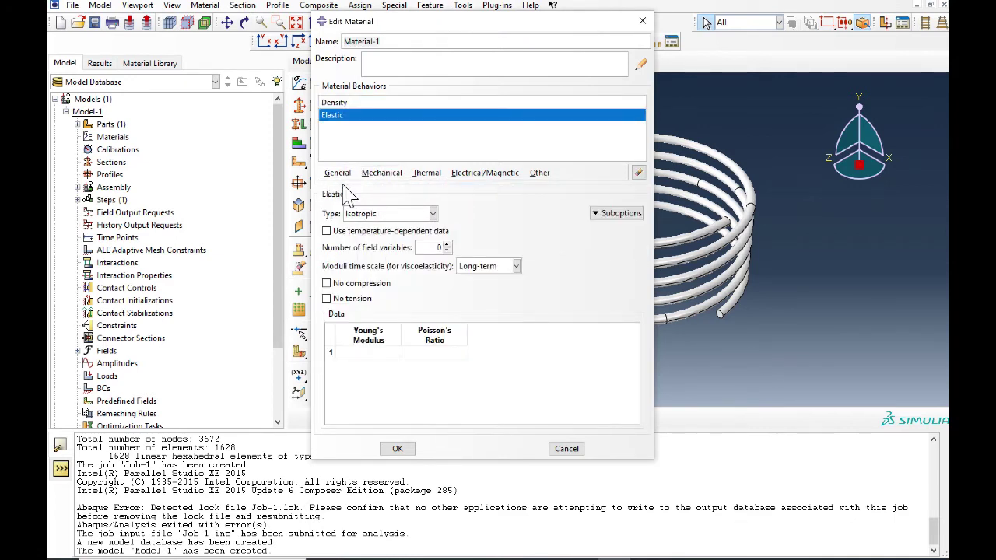
# - Enter density 7800, Young's modulus 200e9 and Poisson's ratio 0.3, and save Material-1
pyautogui.click(334, 103)
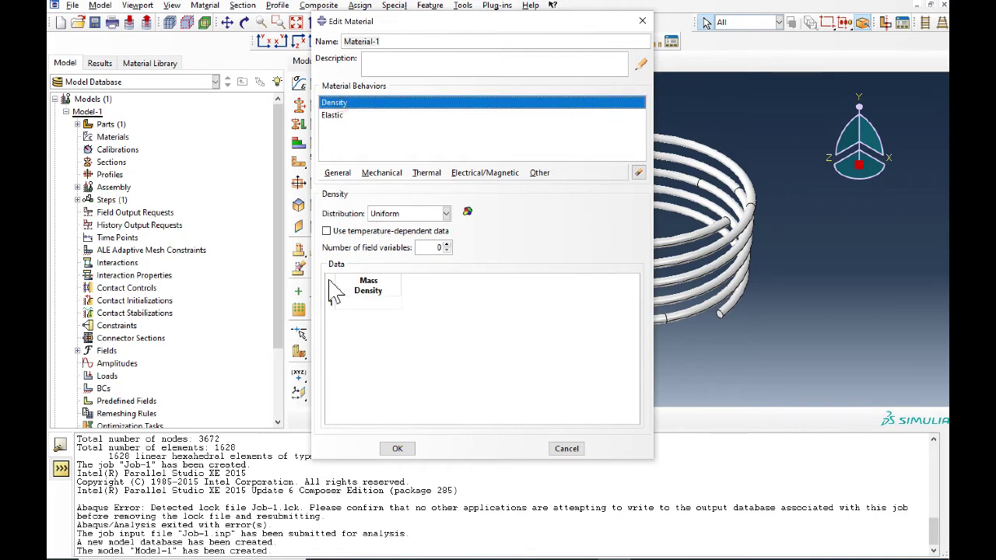
pyautogui.click(368, 304)
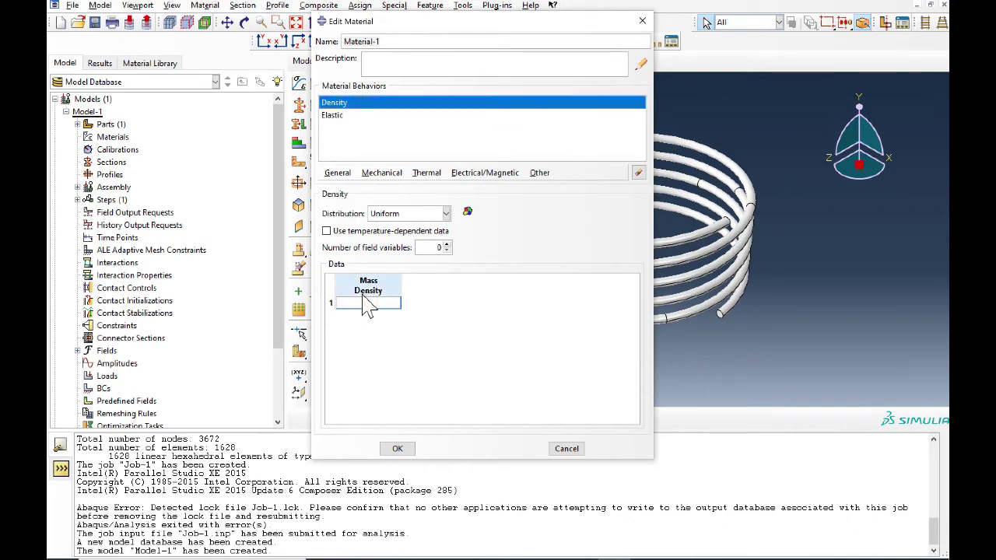
pyautogui.write('7800')
pyautogui.press('Return')
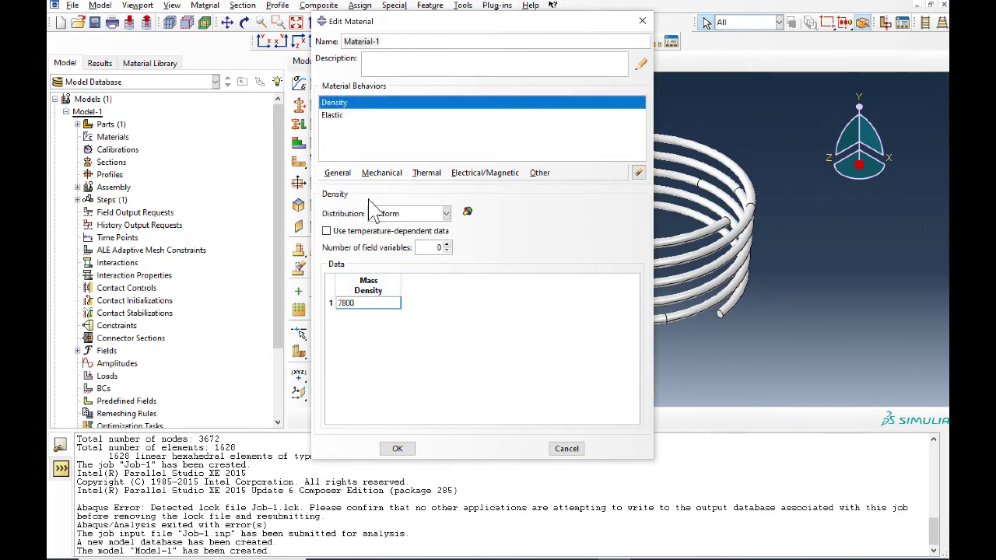
pyautogui.click(365, 115)
pyautogui.click(365, 353)
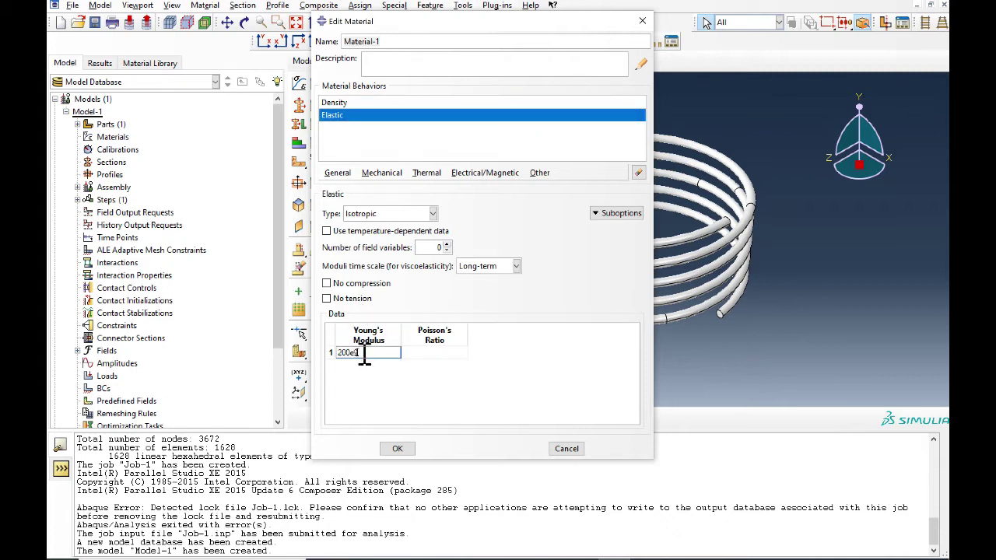
pyautogui.press('Tab')
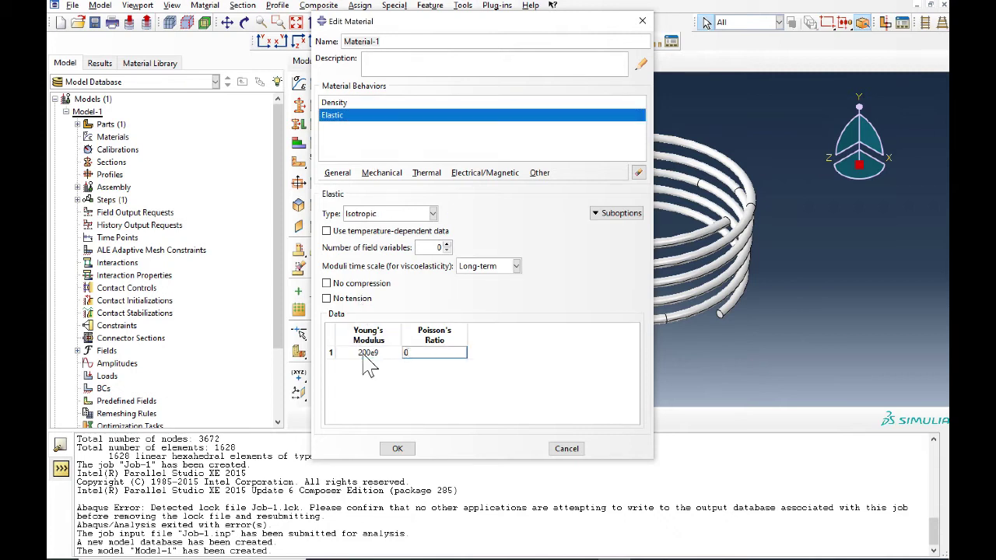
pyautogui.write('0.3')
pyautogui.click(400, 448)
# - Create solid homogeneous Section-1 from Material-1 and assign it to the entire spring
pyautogui.click(298, 105)
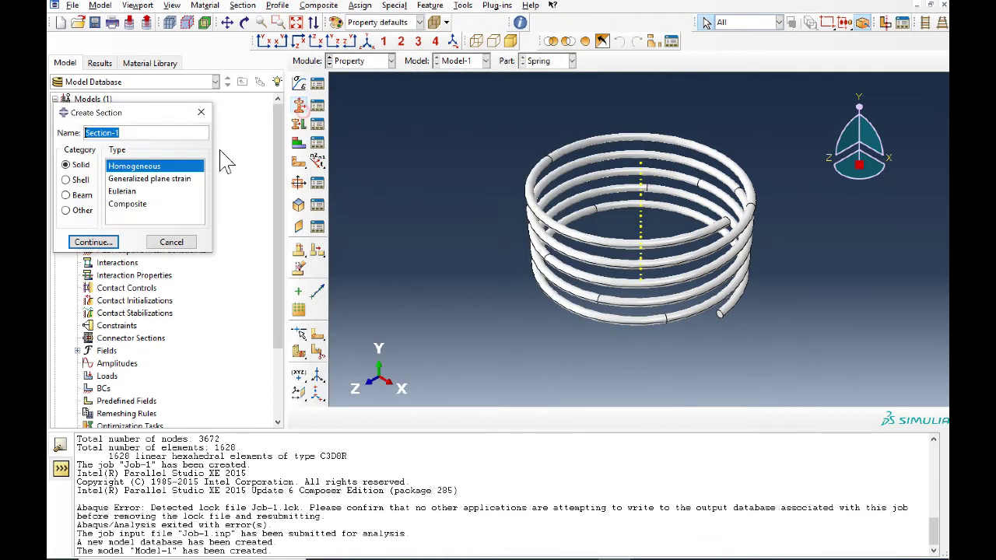
pyautogui.click(91, 241)
pyautogui.click(95, 228)
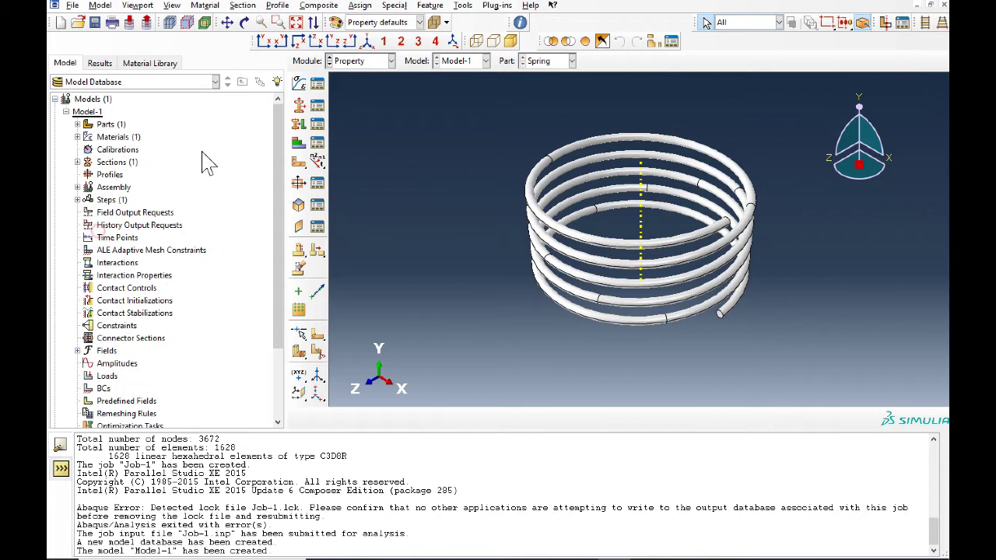
pyautogui.click(298, 123)
pyautogui.moveTo(748, 139); pyautogui.dragTo(565, 342)
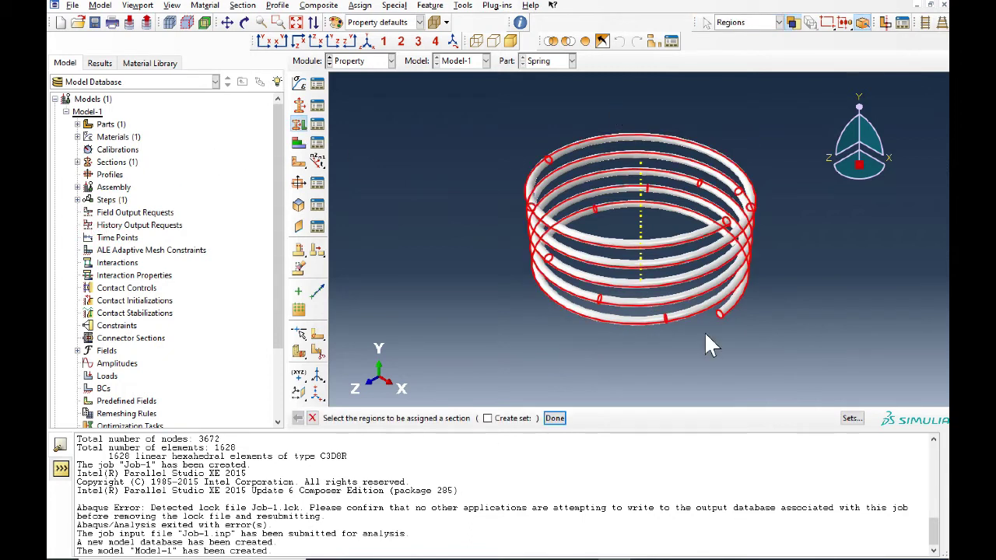
pyautogui.middleClick(631, 225)
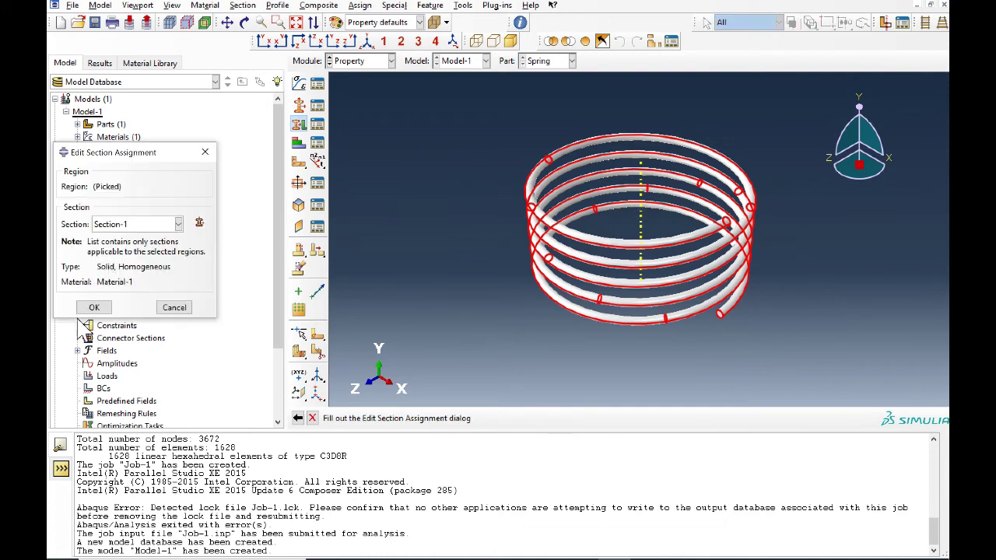
pyautogui.click(93, 308)
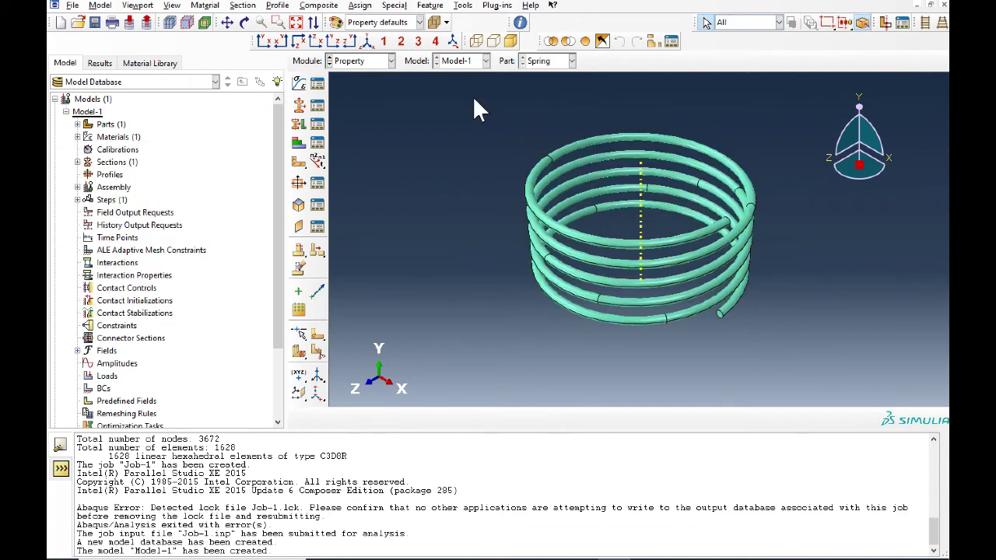
# - Add an independent instance of the Spring part to the assembly
pyautogui.click(389, 61)
pyautogui.click(374, 103)
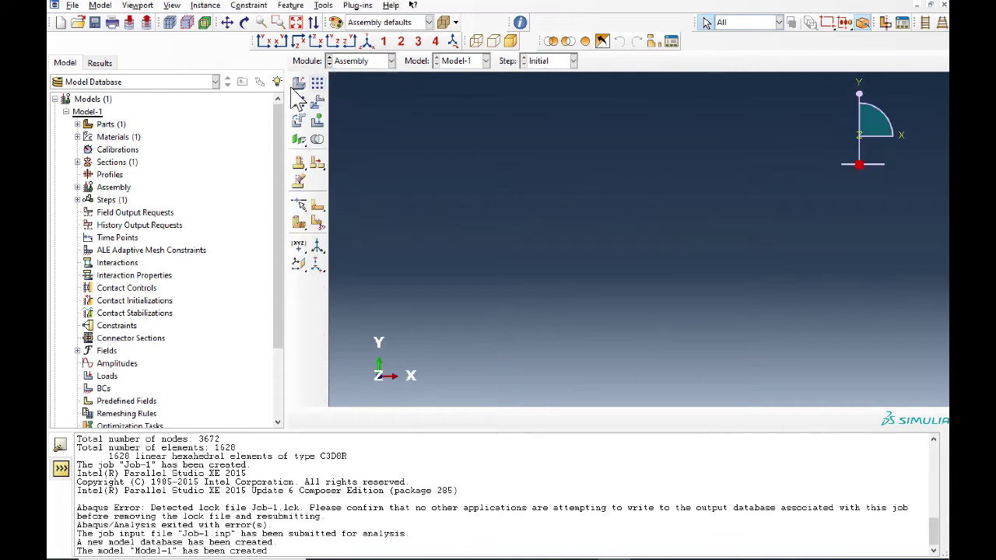
pyautogui.click(299, 83)
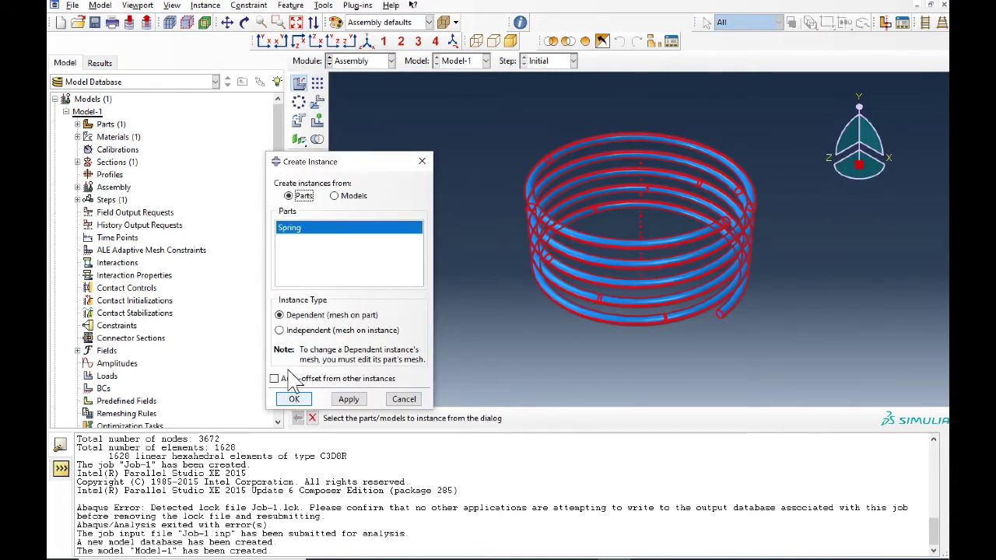
pyautogui.click(305, 330)
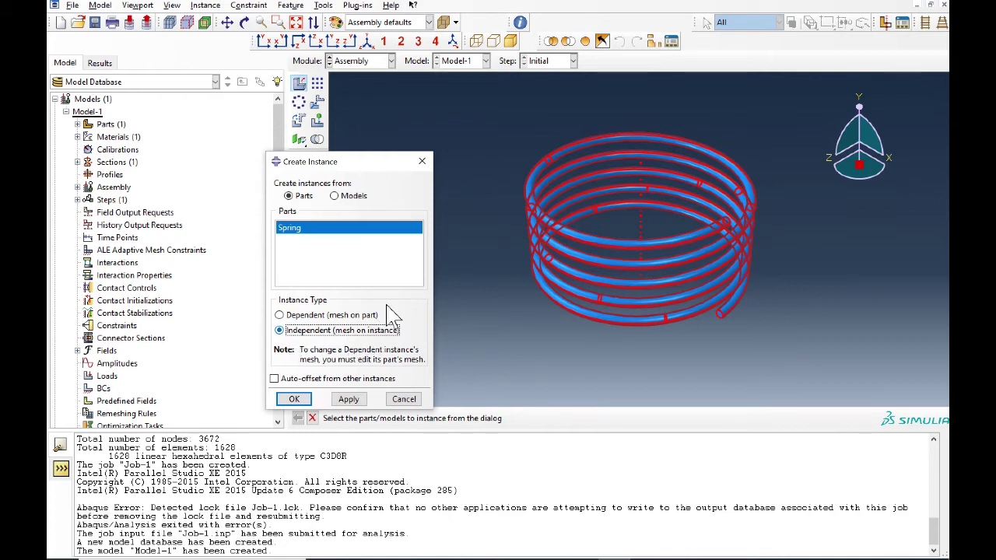
pyautogui.click(294, 399)
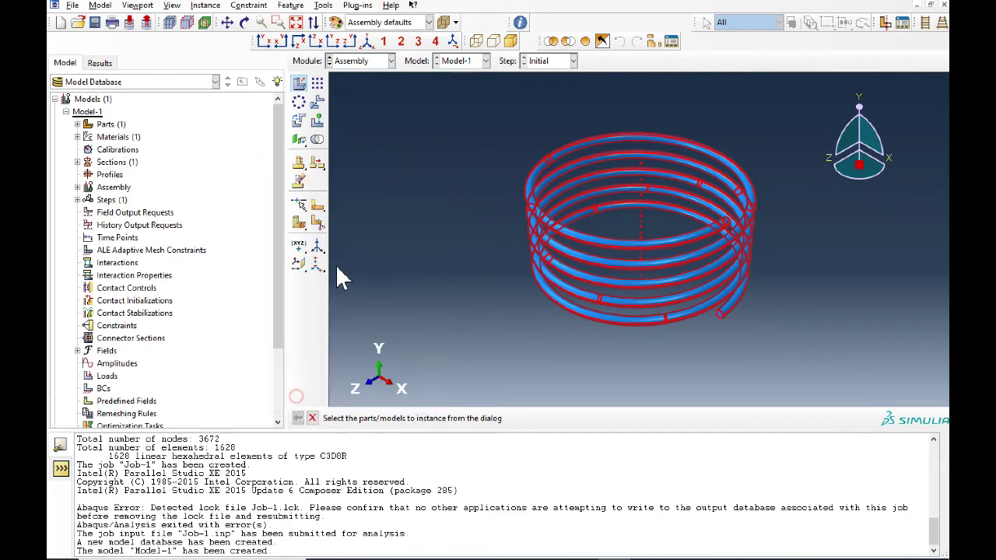
pyautogui.click(381, 62)
# - Create Step-1, a Dynamic, Explicit step after Initial, with a 0.2 time period
pyautogui.click(362, 128)
pyautogui.click(317, 83)
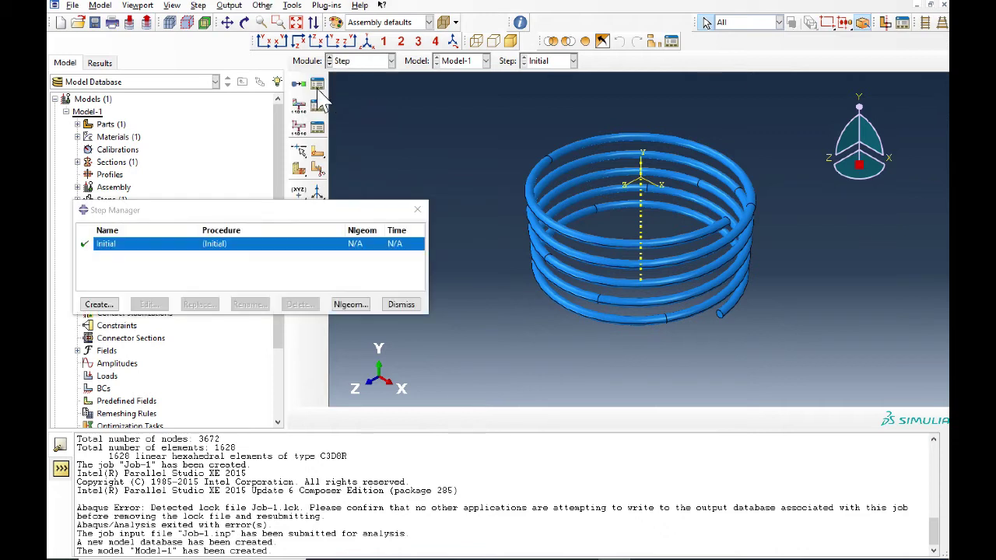
pyautogui.click(99, 305)
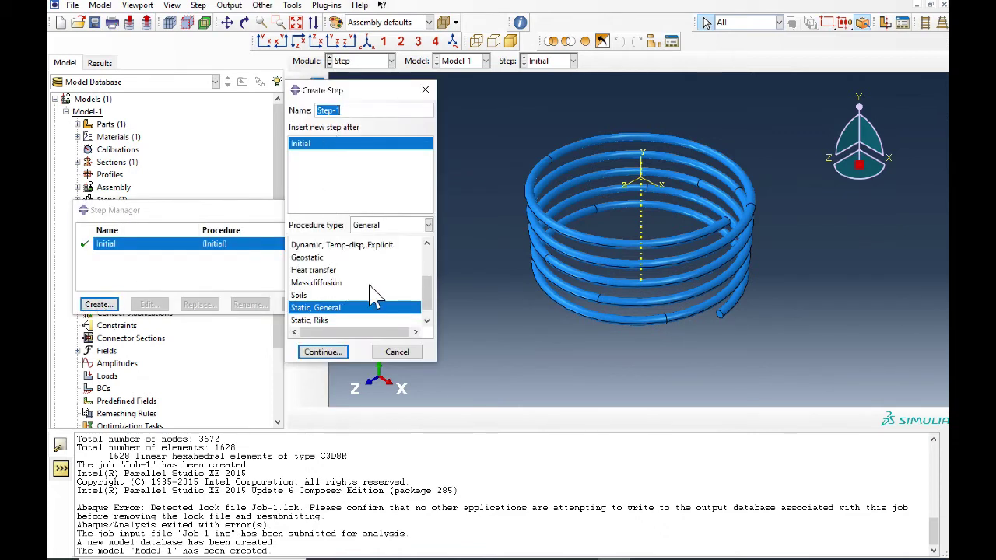
pyautogui.scroll(1, 420, 303)
pyautogui.scroll(1, 420, 304)
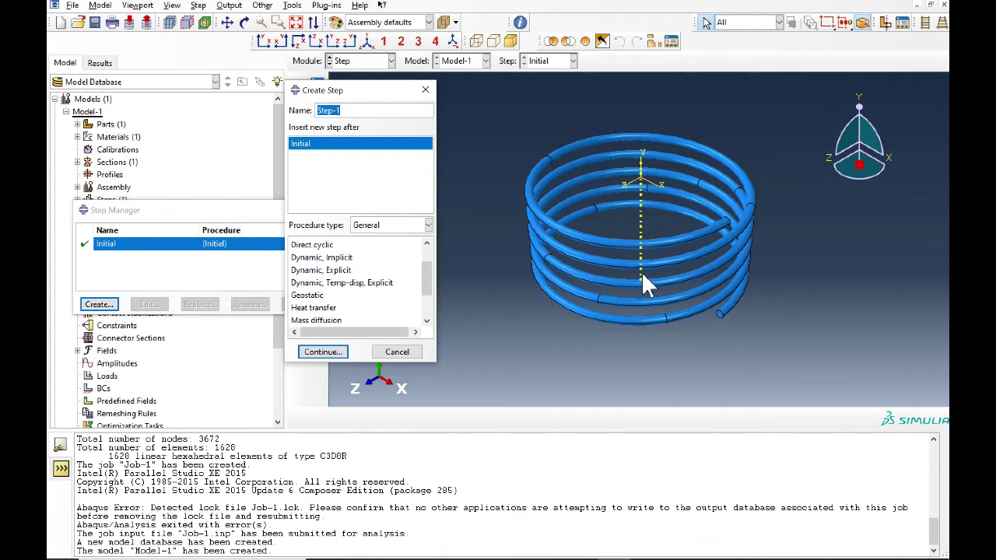
pyautogui.keyDown('ctrl'); pyautogui.keyDown('alt'); pyautogui.moveTo(641, 271); pyautogui.dragTo(520, 190); pyautogui.keyUp('alt'); pyautogui.keyUp('ctrl')
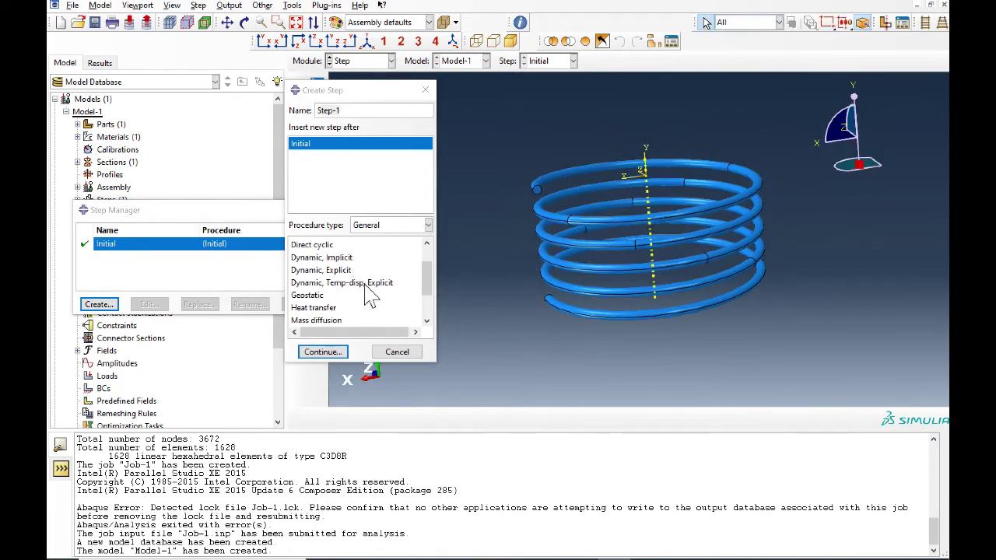
pyautogui.scroll(3, 417, 314)
pyautogui.scroll(-3, 371, 279)
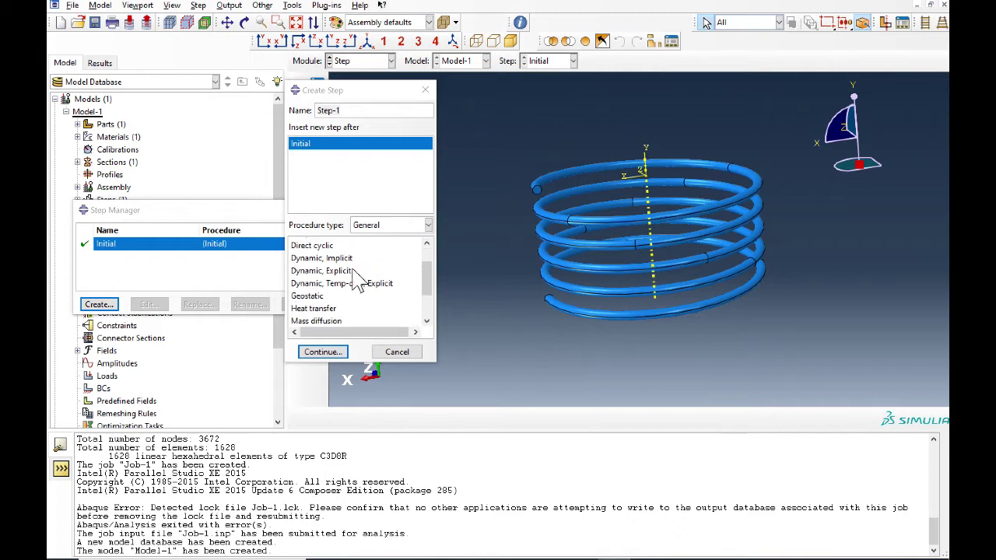
pyautogui.click(352, 270)
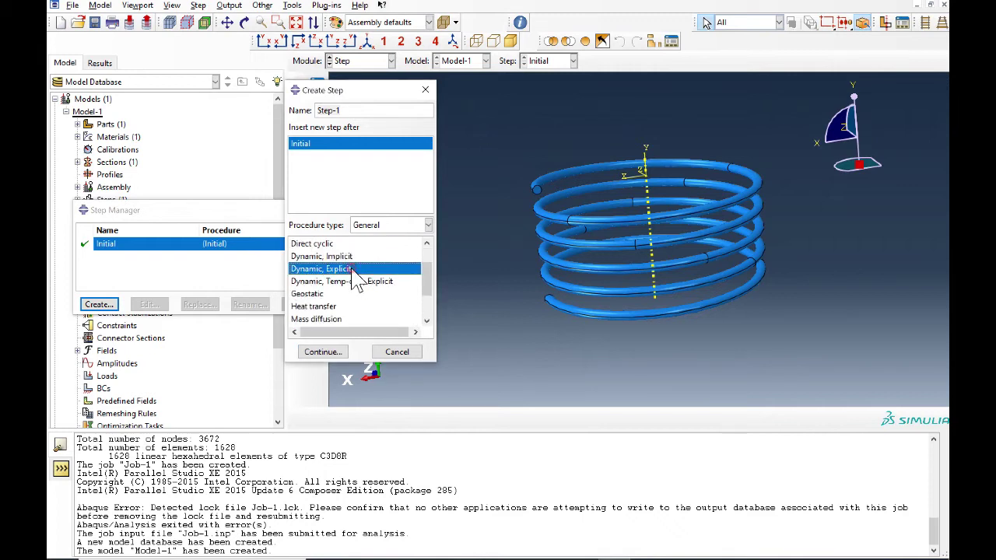
pyautogui.click(335, 353)
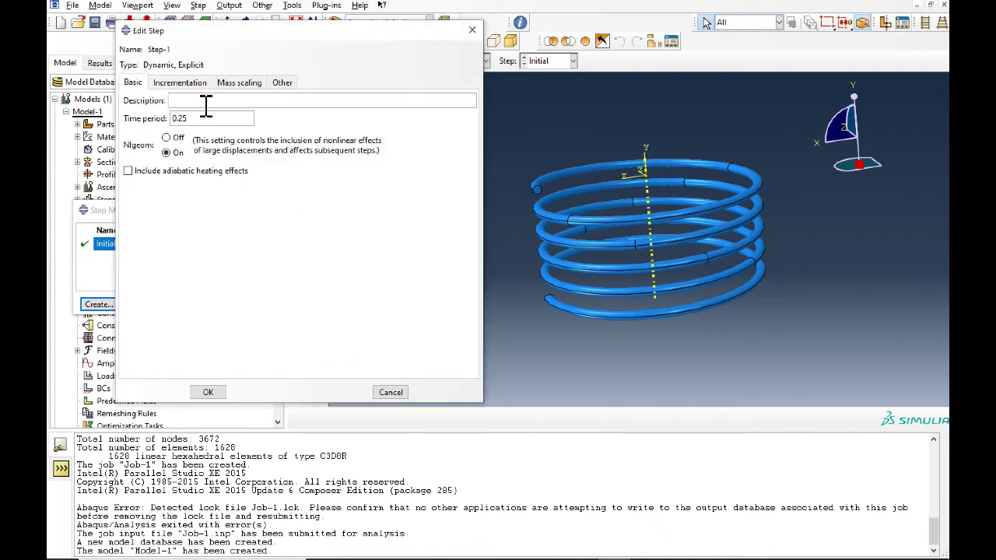
pyautogui.click(208, 118)
pyautogui.press('BackSpace')
pyautogui.click(212, 392)
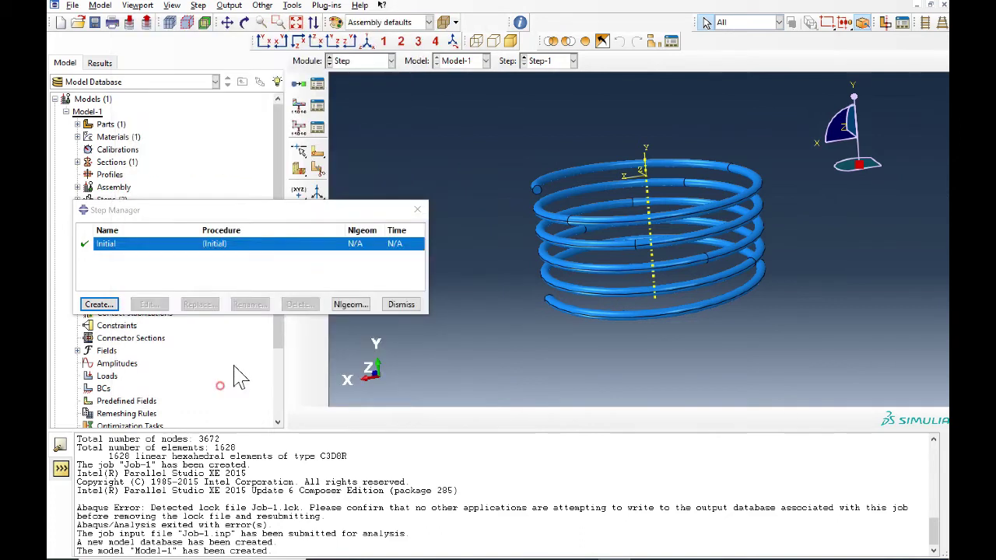
# - Add Step-2 as a default Dynamic, Explicit step, then switch to the Interaction module
pyautogui.click(99, 304)
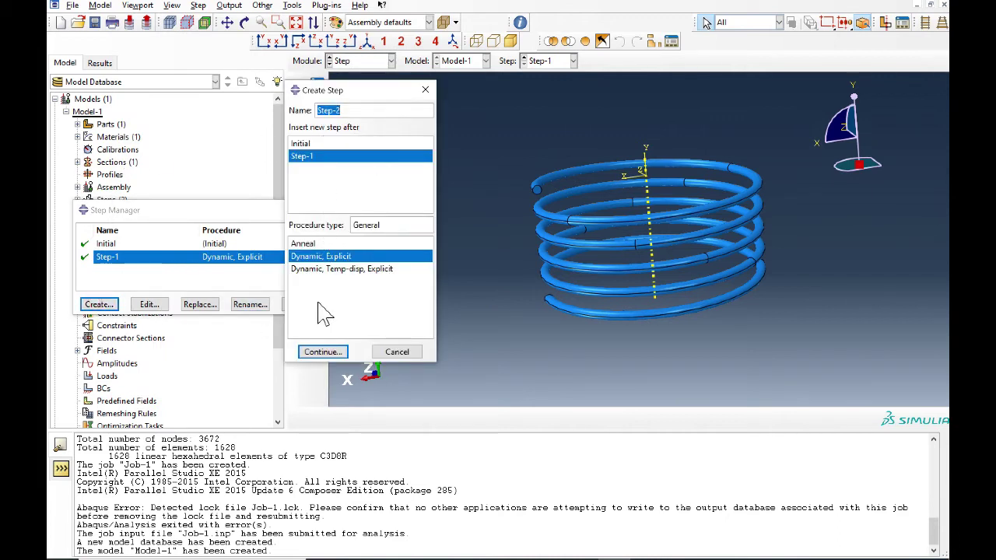
pyautogui.click(323, 352)
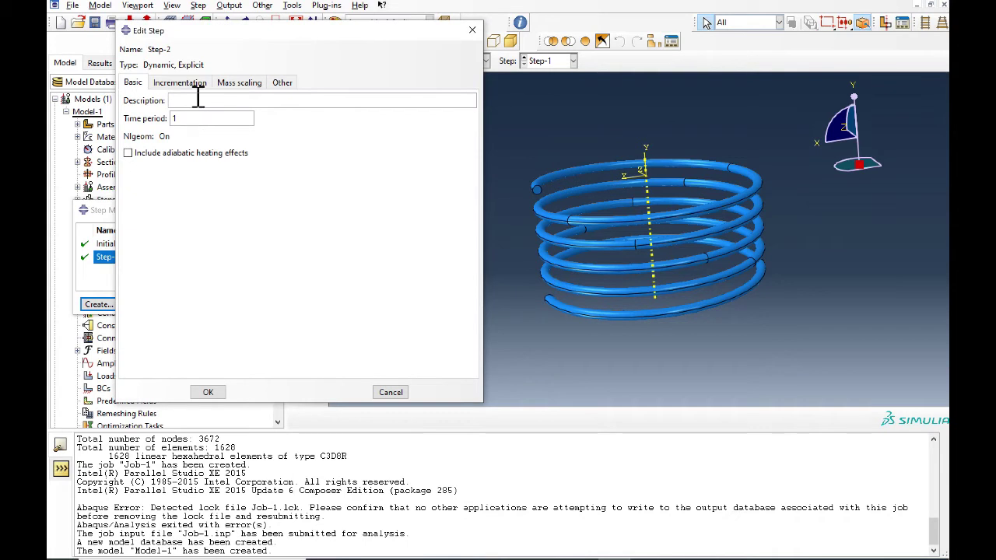
pyautogui.click(183, 82)
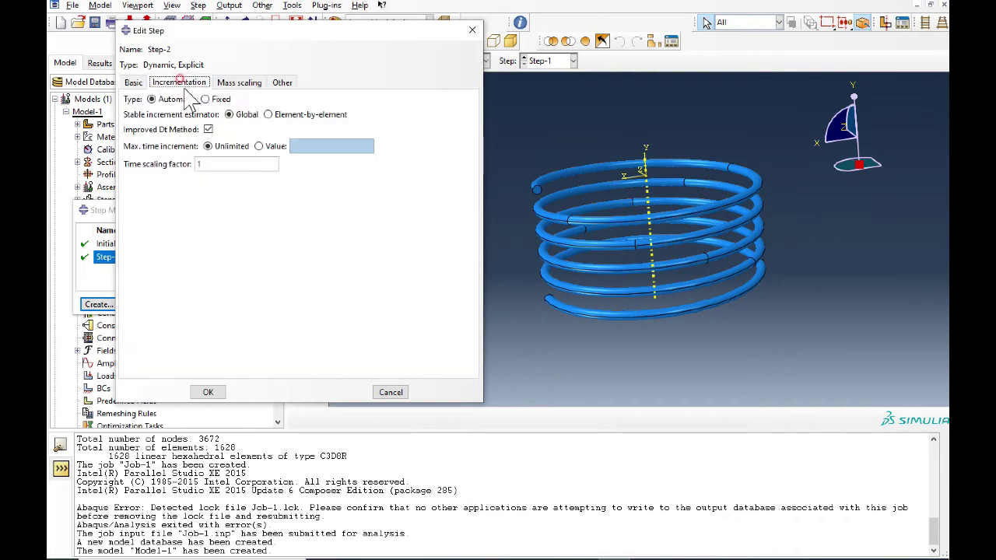
pyautogui.click(207, 394)
pyautogui.click(427, 214)
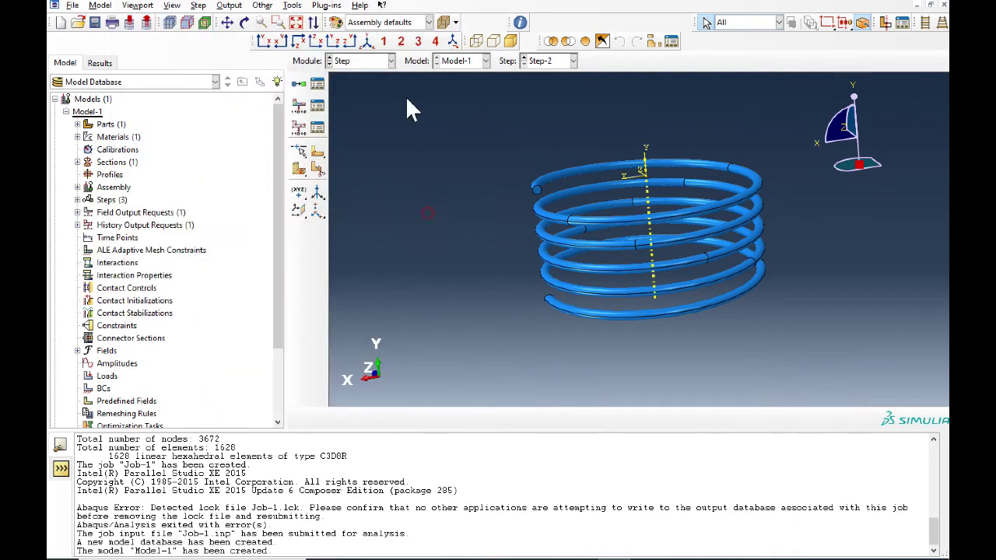
pyautogui.click(387, 61)
pyautogui.click(366, 125)
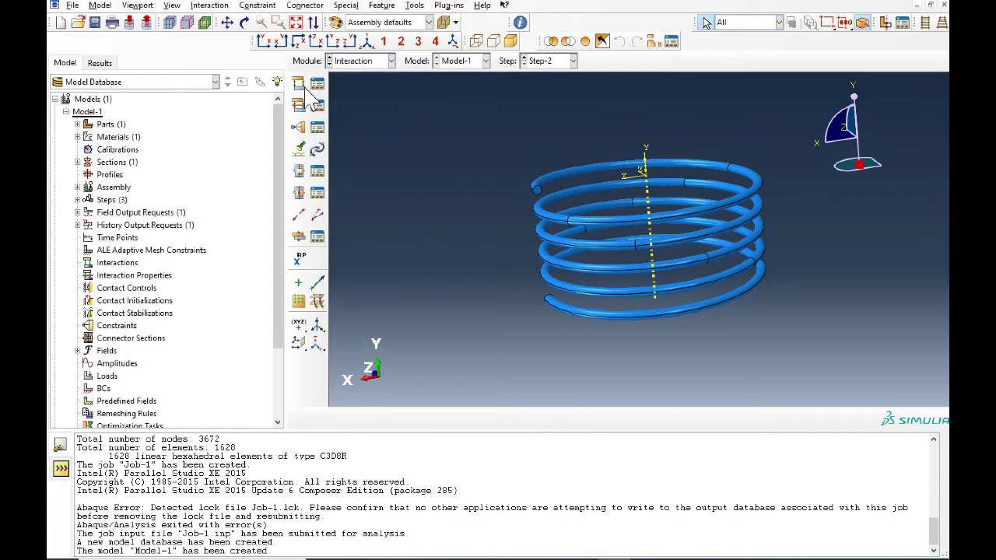
# - Create General contact (Explicit) interaction Int-1 in the Initial step and begin a contact property
pyautogui.click(298, 84)
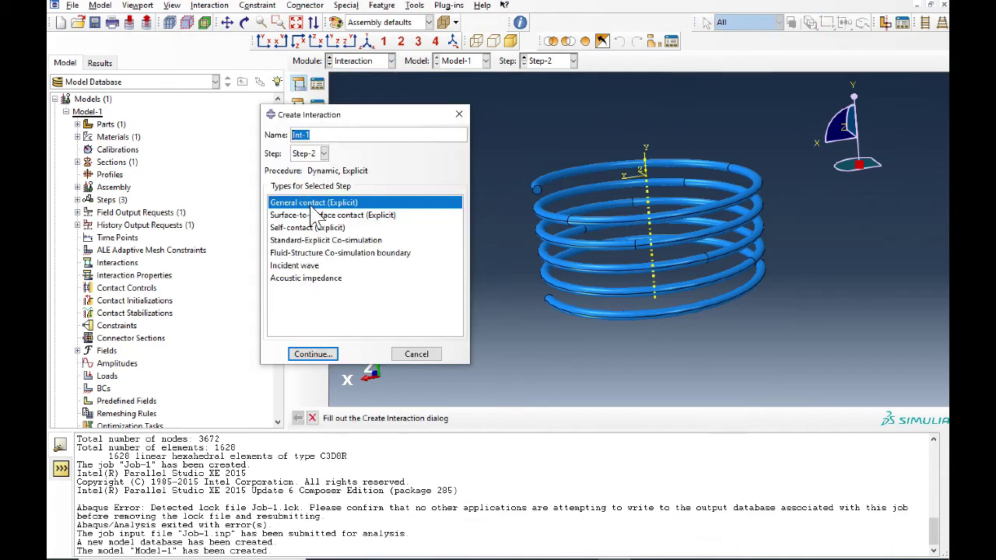
pyautogui.click(324, 154)
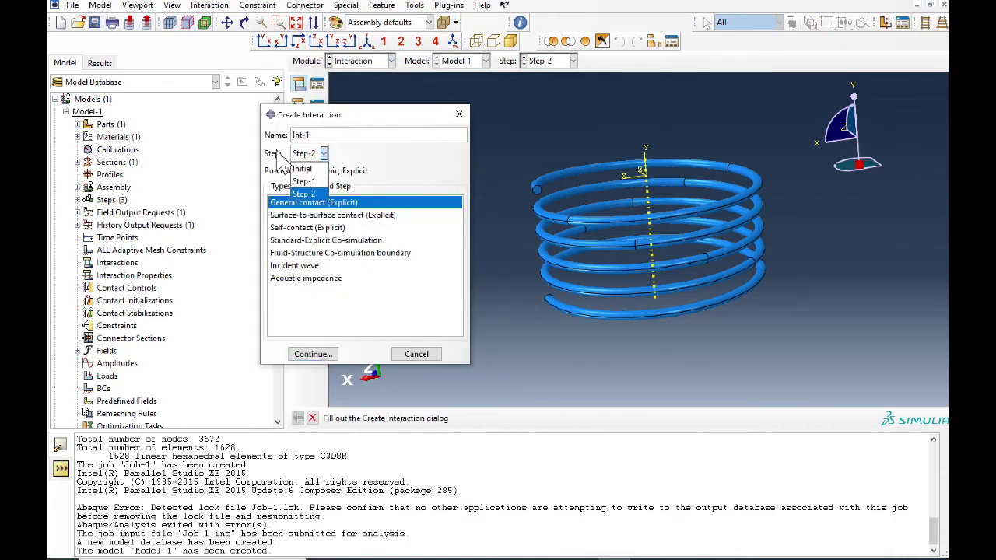
pyautogui.click(302, 168)
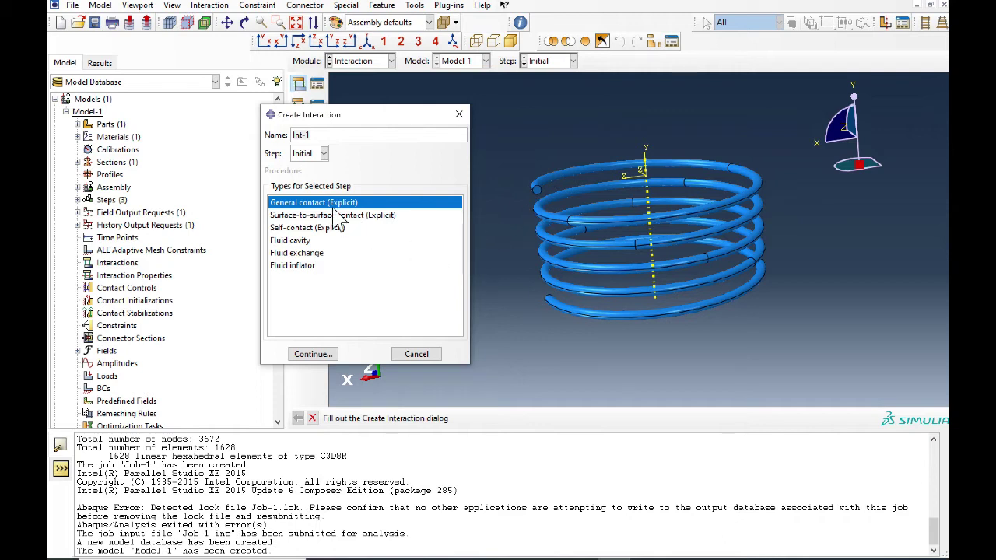
pyautogui.click(326, 354)
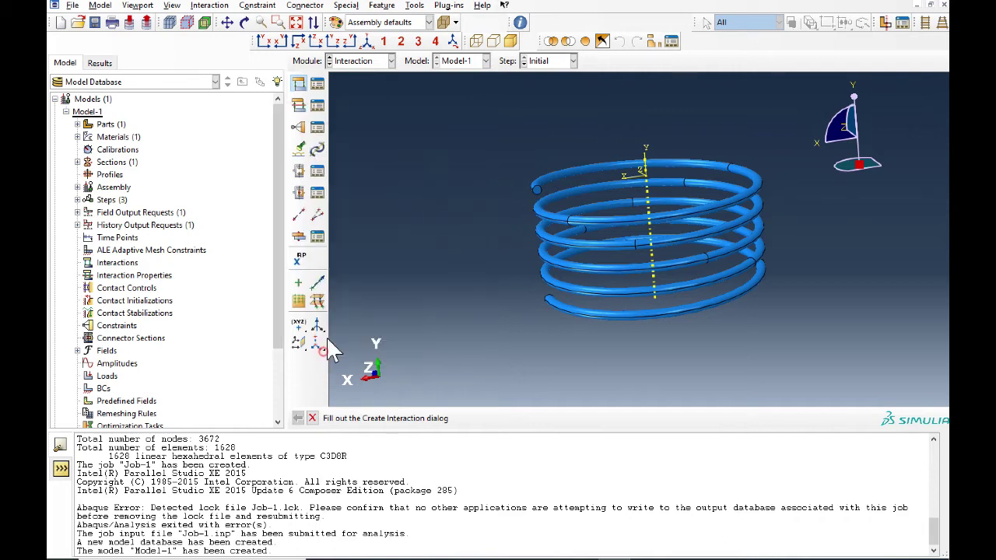
pyautogui.moveTo(201, 113); pyautogui.dragTo(333, 106)
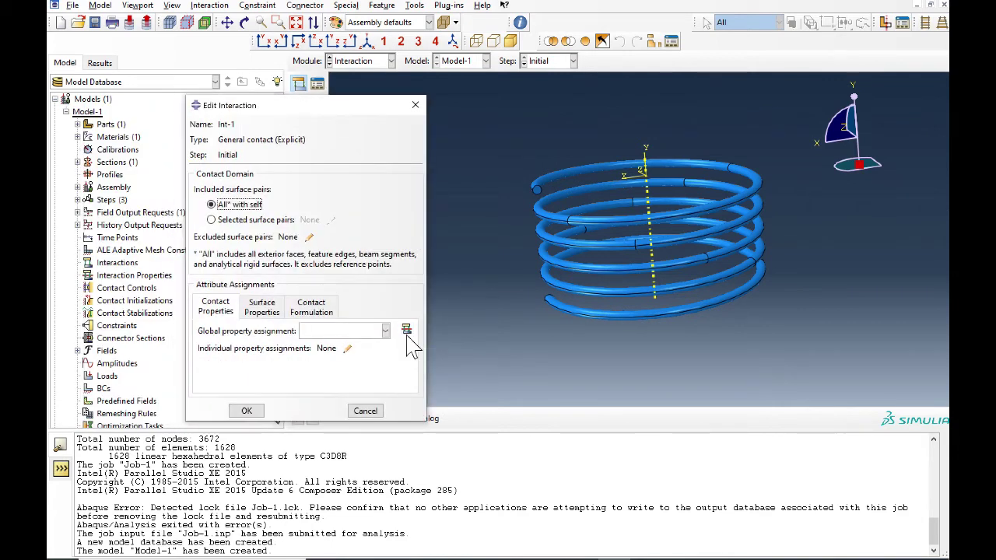
pyautogui.click(405, 331)
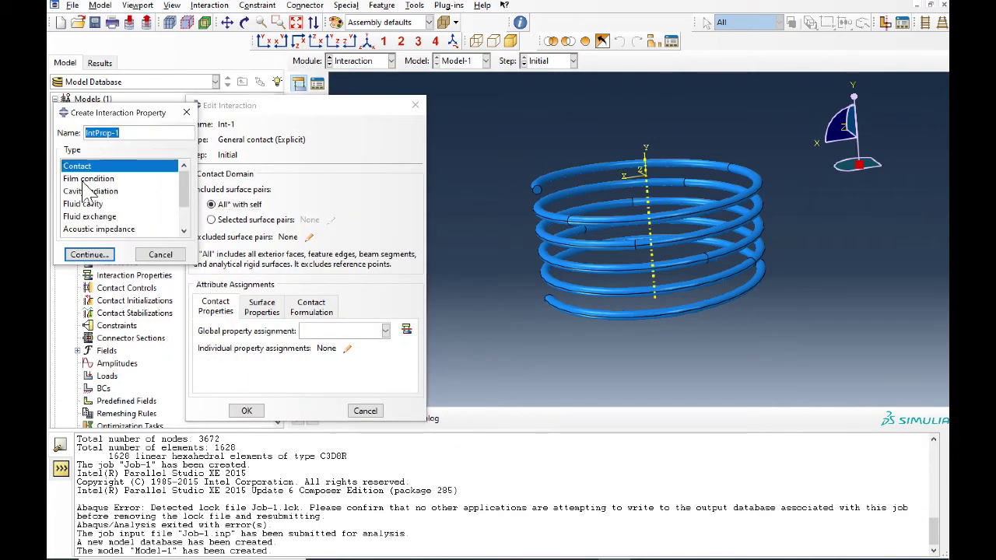
# - Define contact property IntProp-1 with penalty tangential friction coefficient 0.2
pyautogui.click(88, 254)
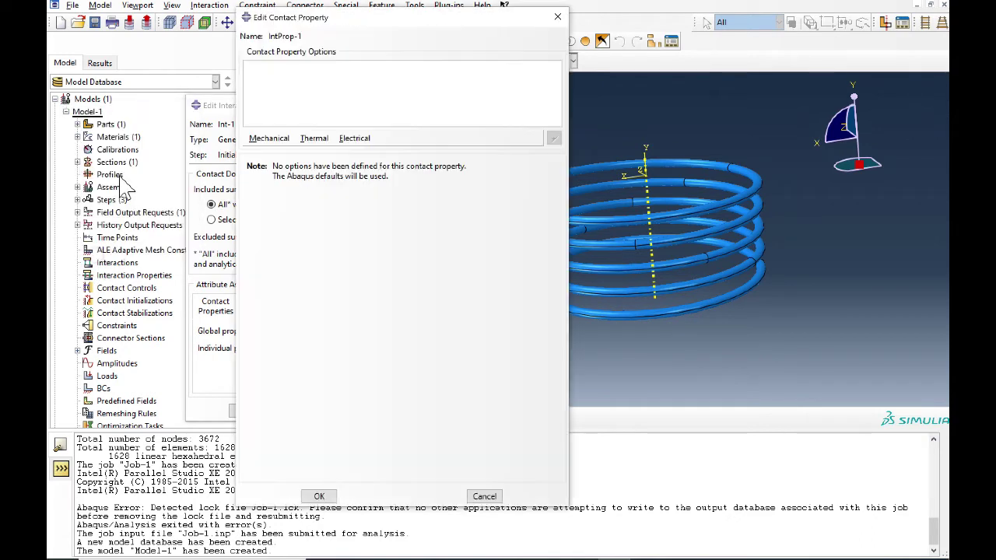
pyautogui.click(270, 137)
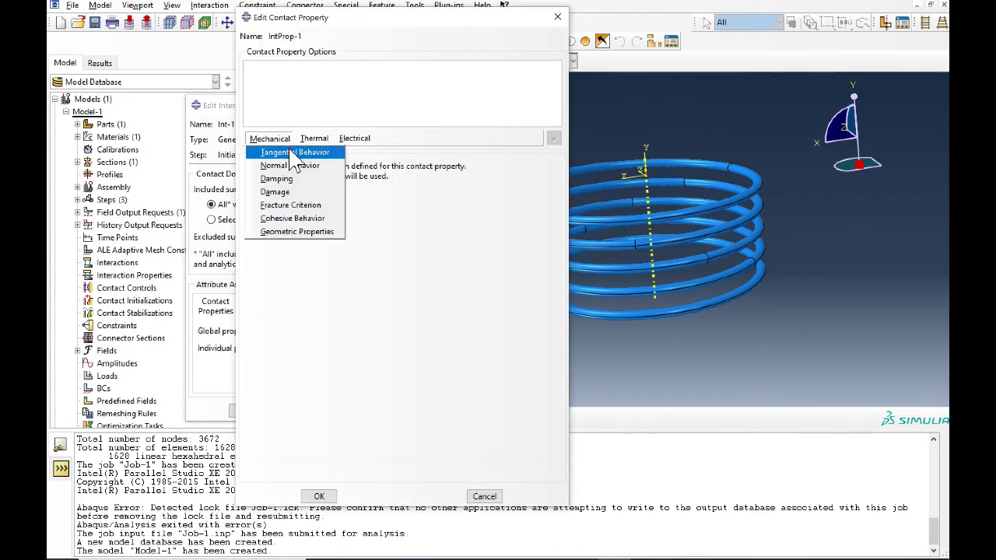
pyautogui.click(276, 148)
pyautogui.click(351, 185)
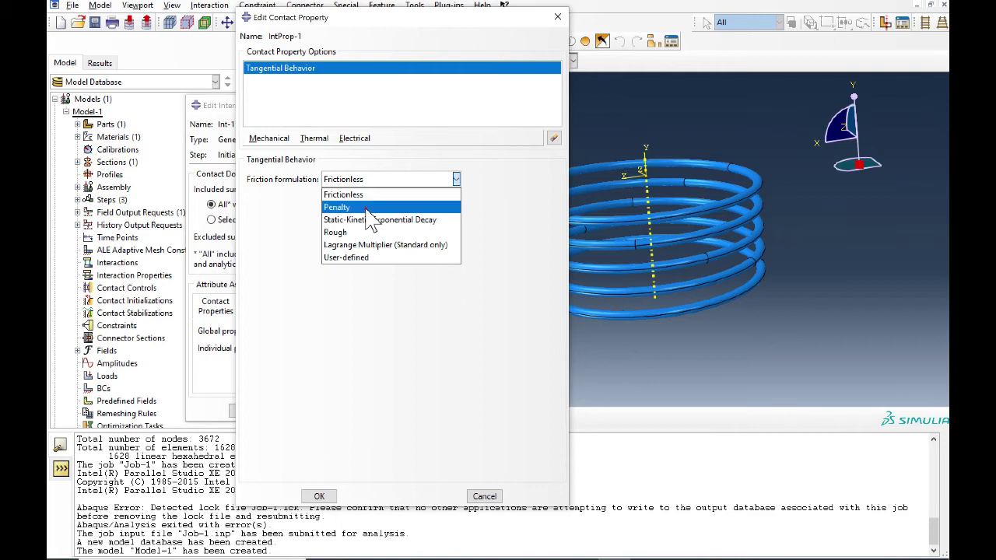
pyautogui.click(364, 204)
pyautogui.click(286, 317)
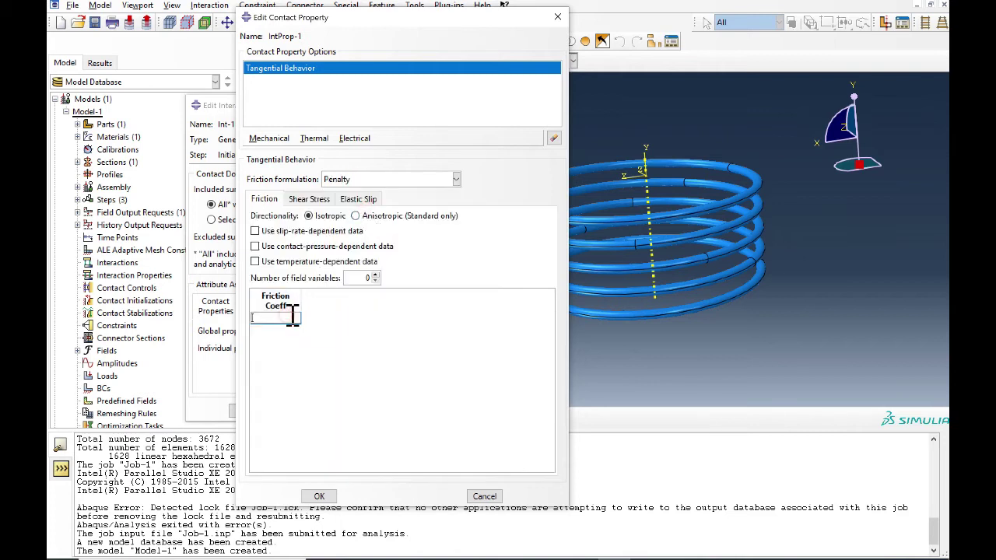
pyautogui.write('0')
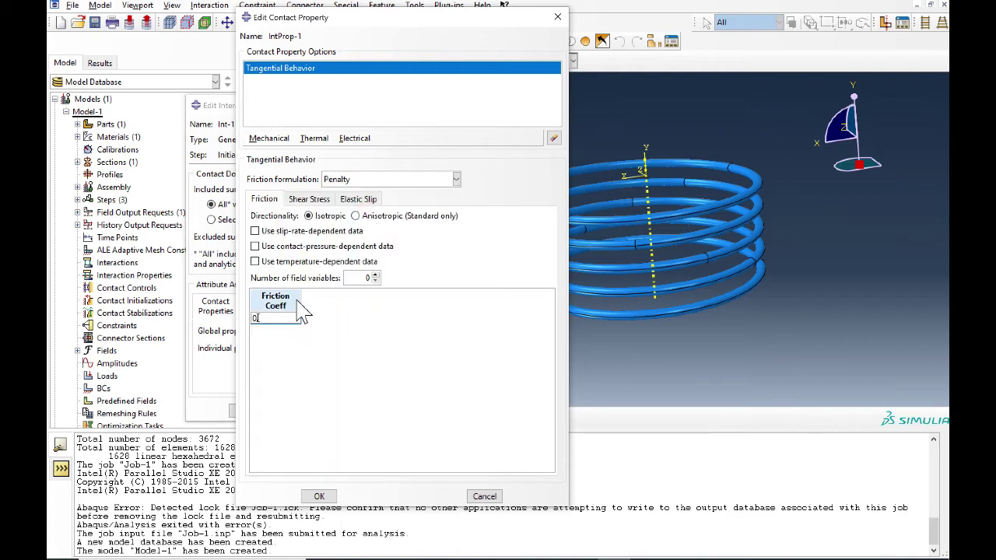
pyautogui.write('.2')
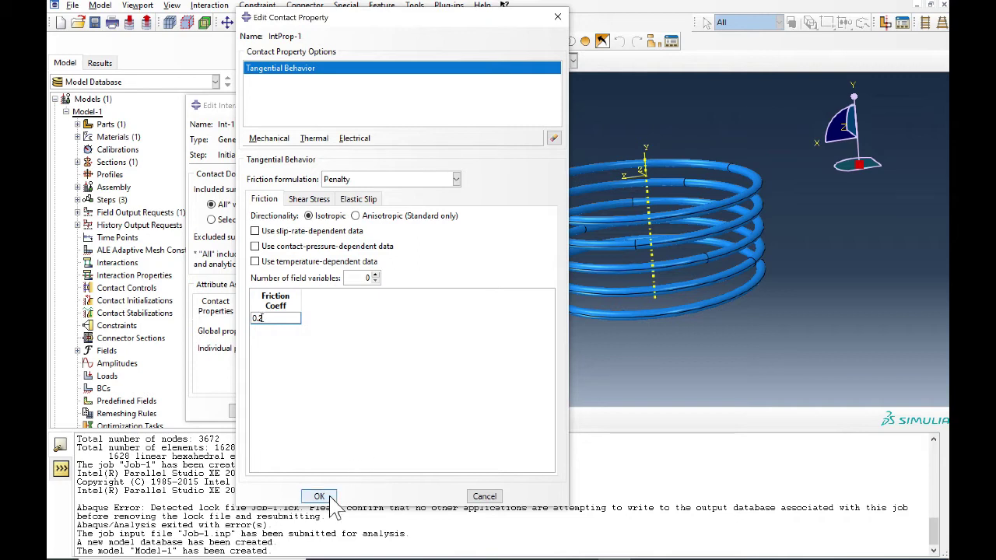
pyautogui.click(330, 498)
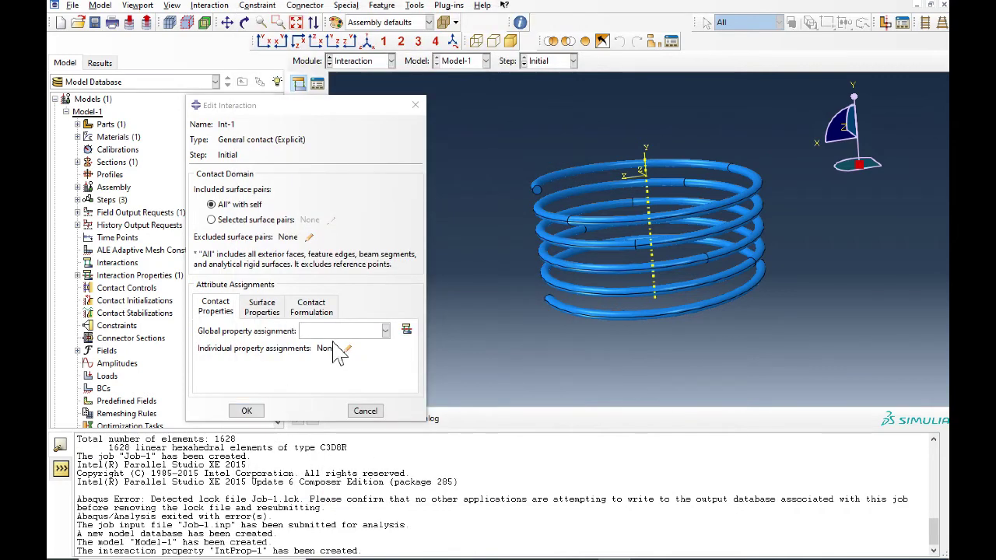
# - Assign IntProp-1 as Int-1's global contact property and review the interaction list
pyautogui.click(340, 332)
pyautogui.click(331, 346)
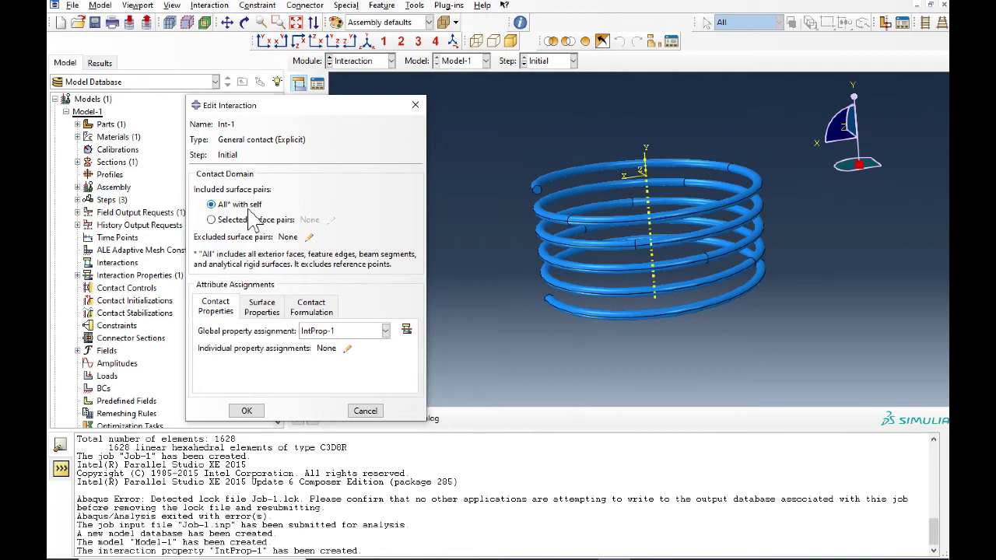
pyautogui.click(247, 411)
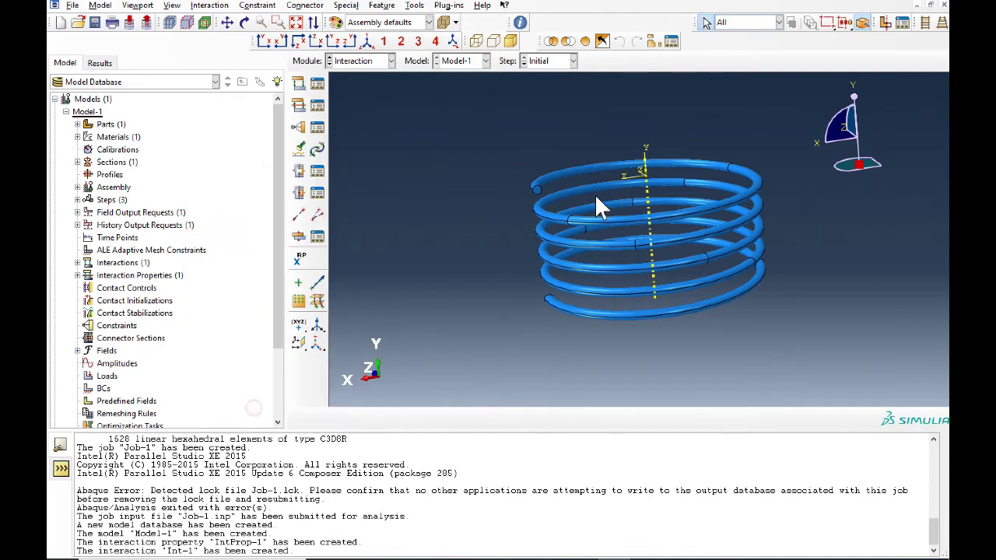
pyautogui.click(321, 84)
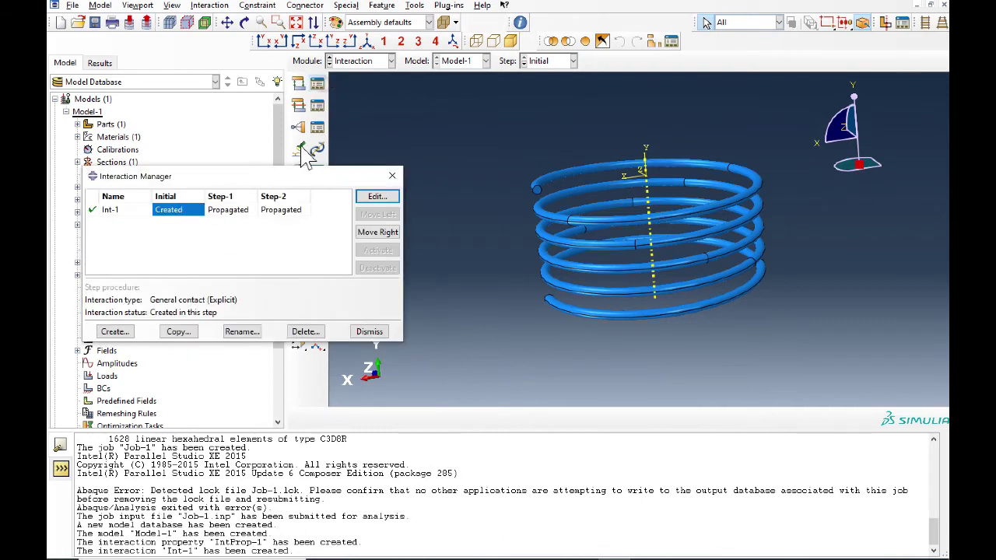
pyautogui.click(360, 64)
# - In the Load module, fix the spring's bottom coil with ENCASTRE condition BC-1 in the Initial step
pyautogui.click(354, 136)
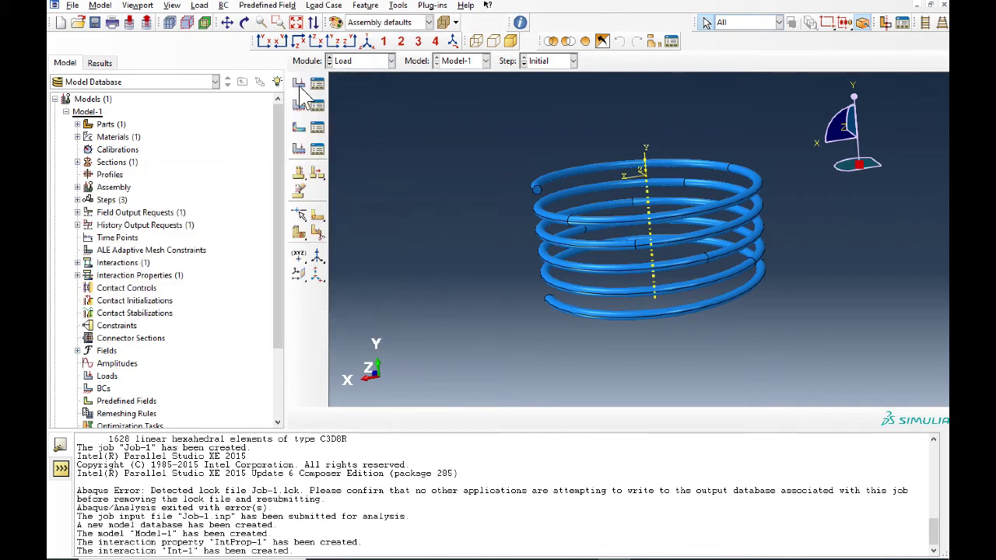
pyautogui.click(298, 105)
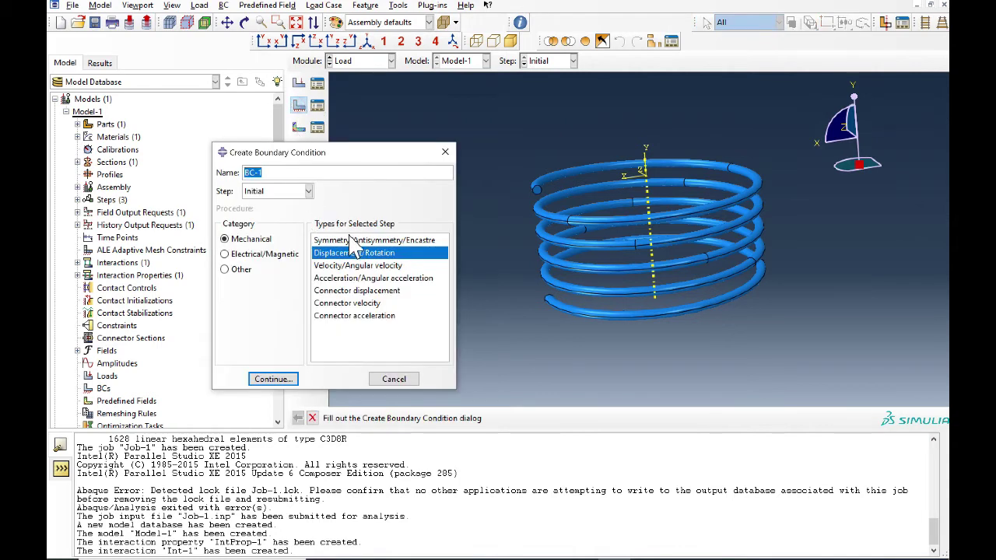
pyautogui.click(350, 240)
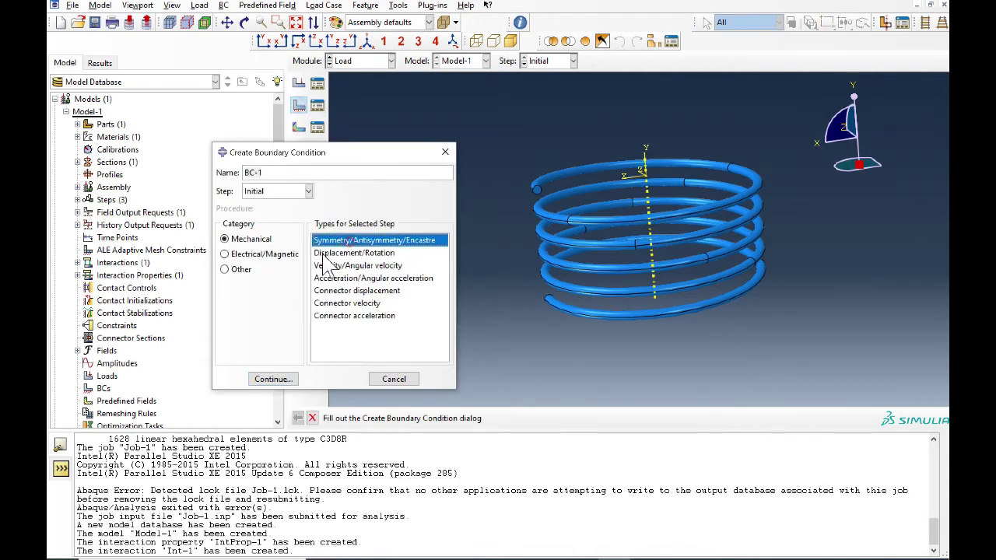
pyautogui.click(272, 379)
pyautogui.click(705, 307)
pyautogui.middleClick(527, 297)
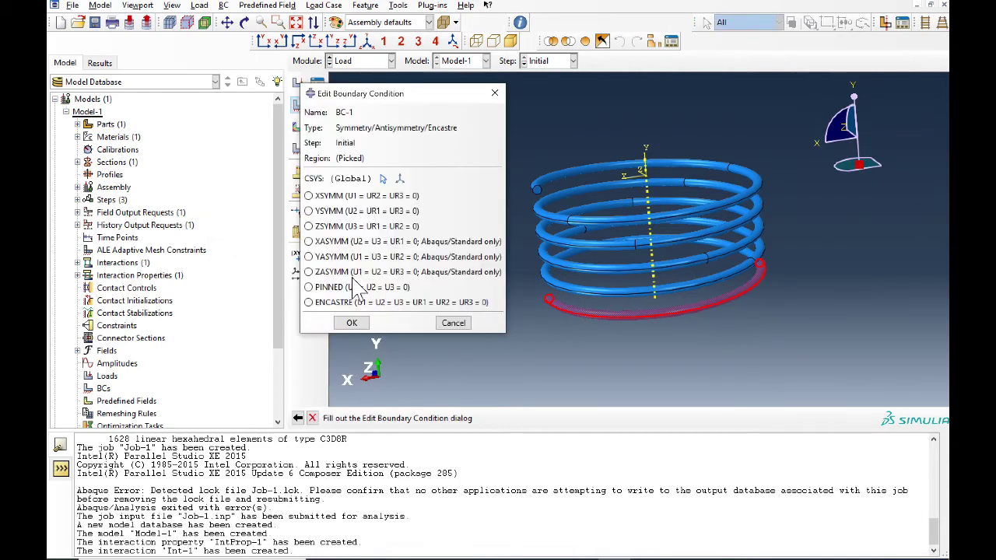
pyautogui.click(356, 302)
pyautogui.click(356, 322)
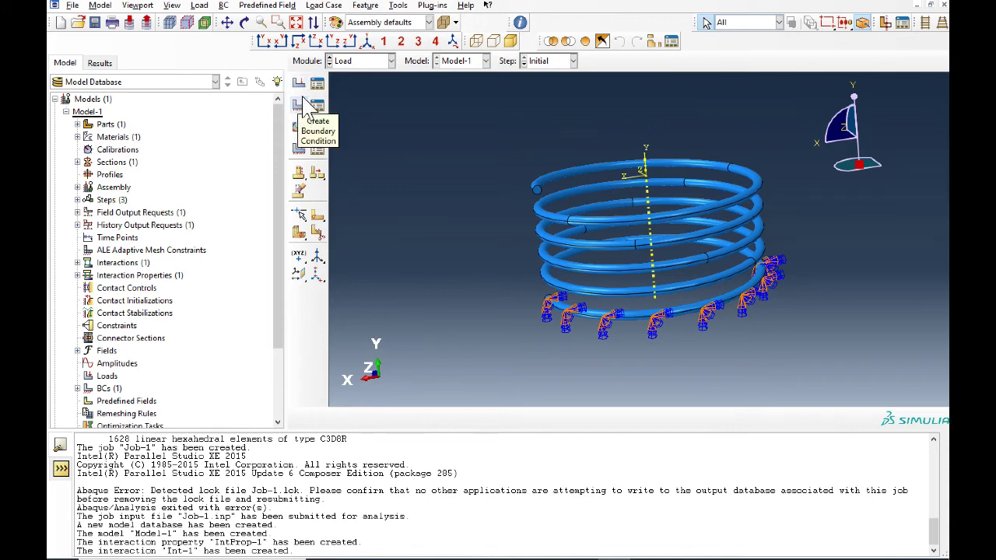
pyautogui.click(306, 106)
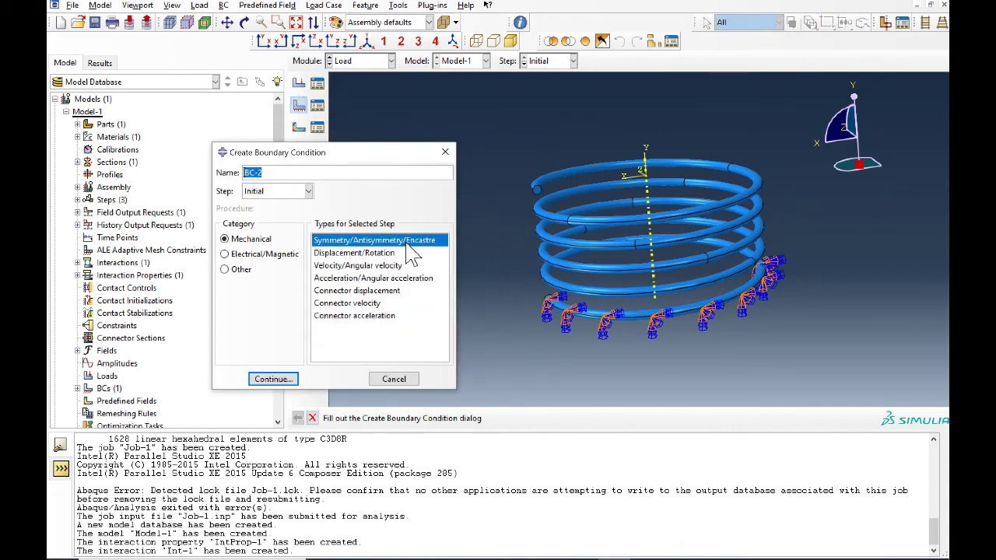
# - Make BC-2 a Step-1 Displacement/Rotation condition on the coil's top end with U2 = -0.1
pyautogui.click(395, 254)
pyautogui.click(307, 195)
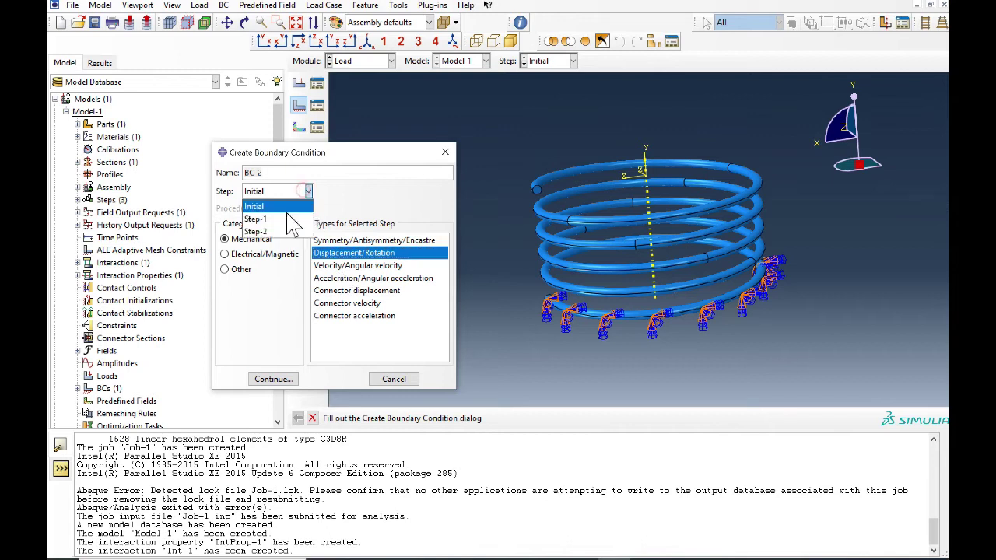
pyautogui.click(259, 213)
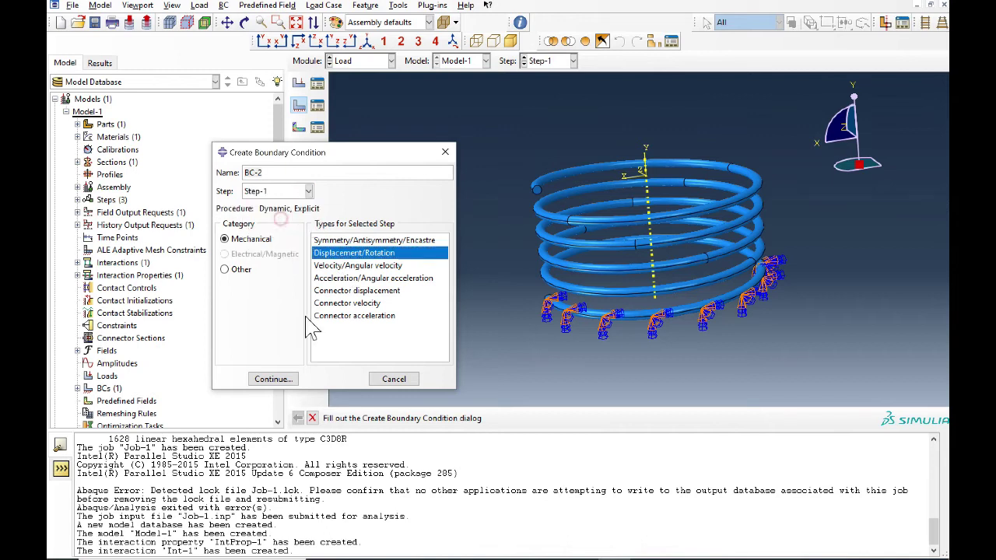
pyautogui.click(273, 379)
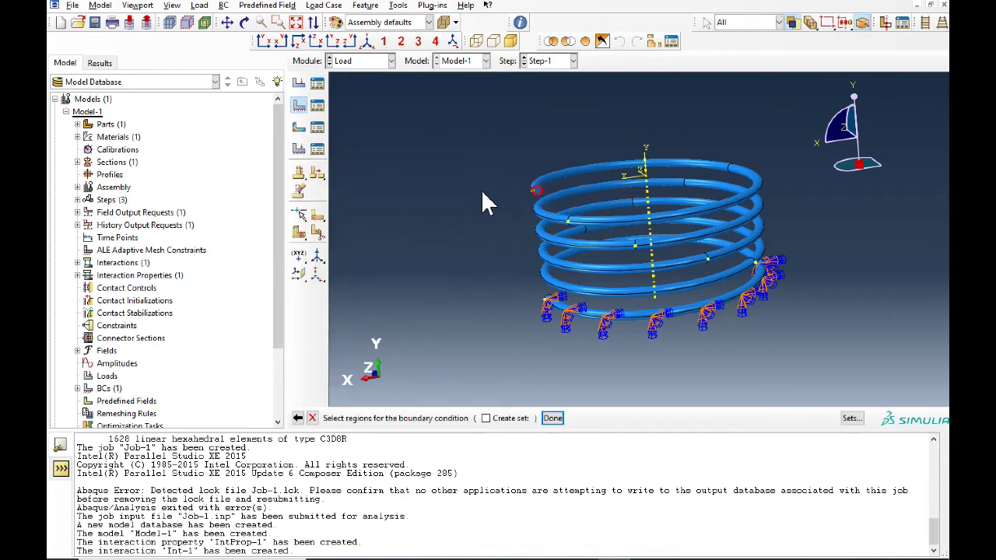
pyautogui.middleClick(482, 190)
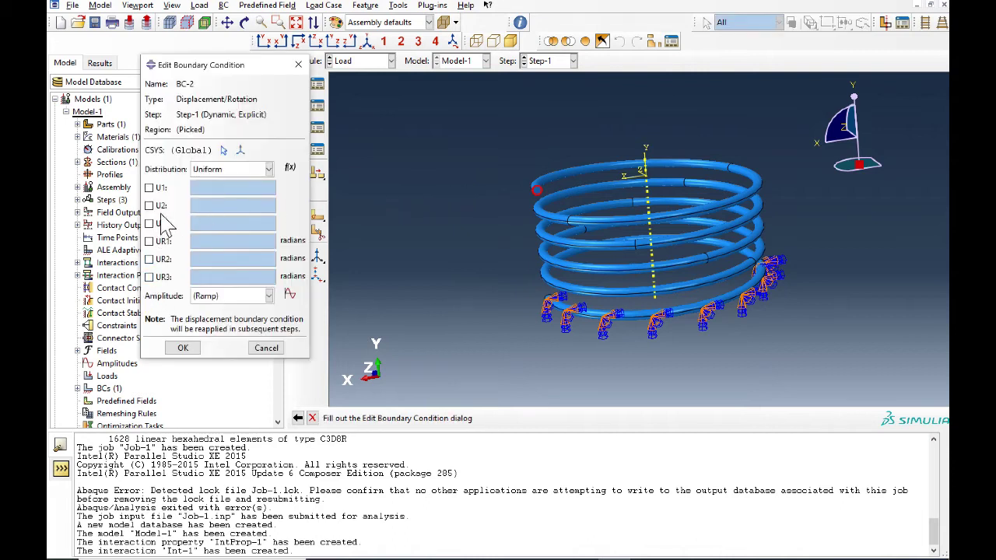
pyautogui.click(148, 205)
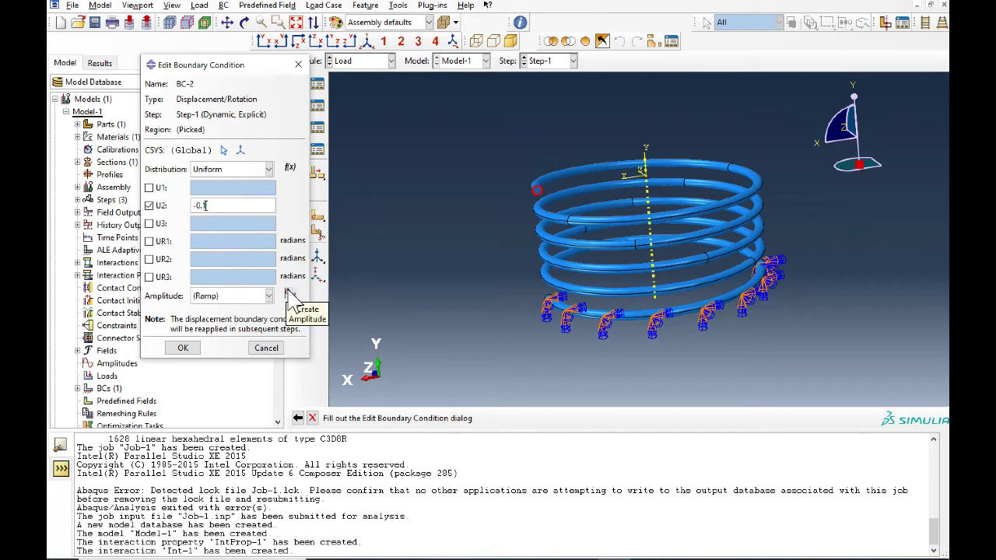
pyautogui.click(289, 294)
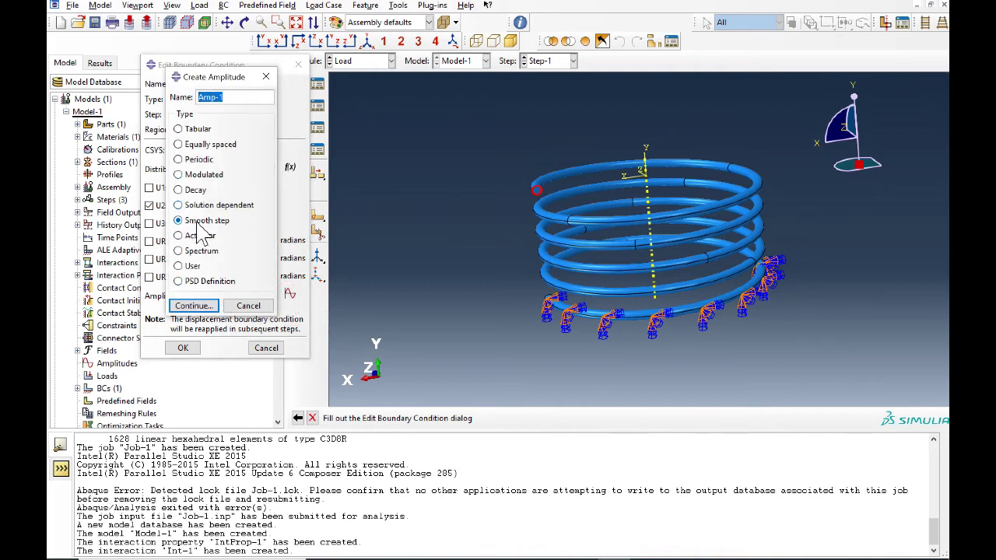
# - Define smooth-step amplitude Amp-1 with rows time 0 / amplitude 0 and time 0.05 / amplitude 1
pyautogui.click(196, 305)
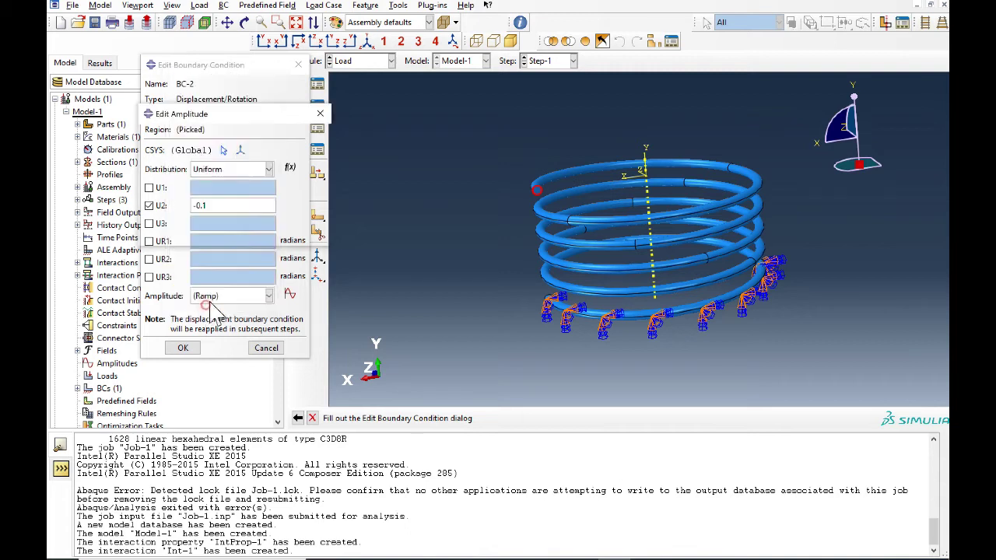
pyautogui.click(192, 201)
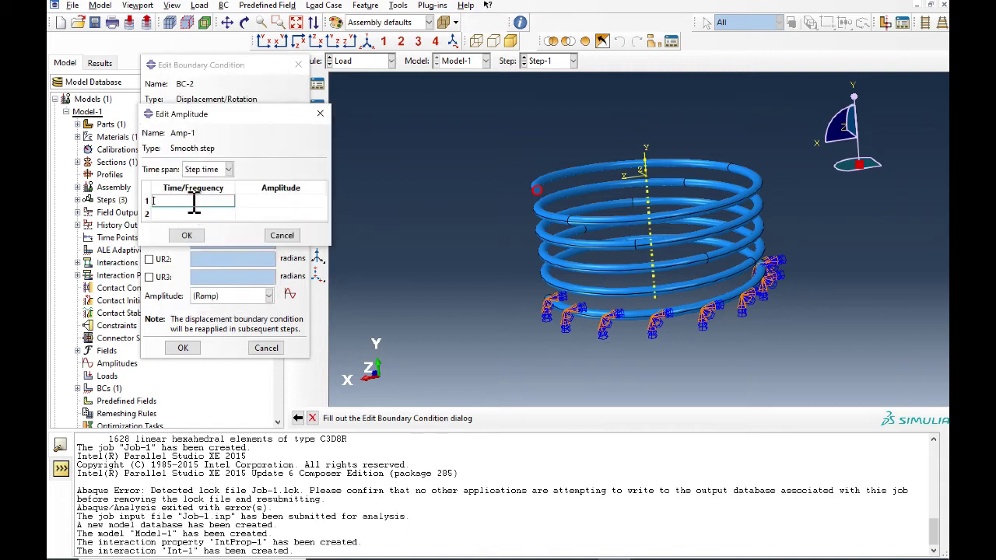
pyautogui.press('Tab')
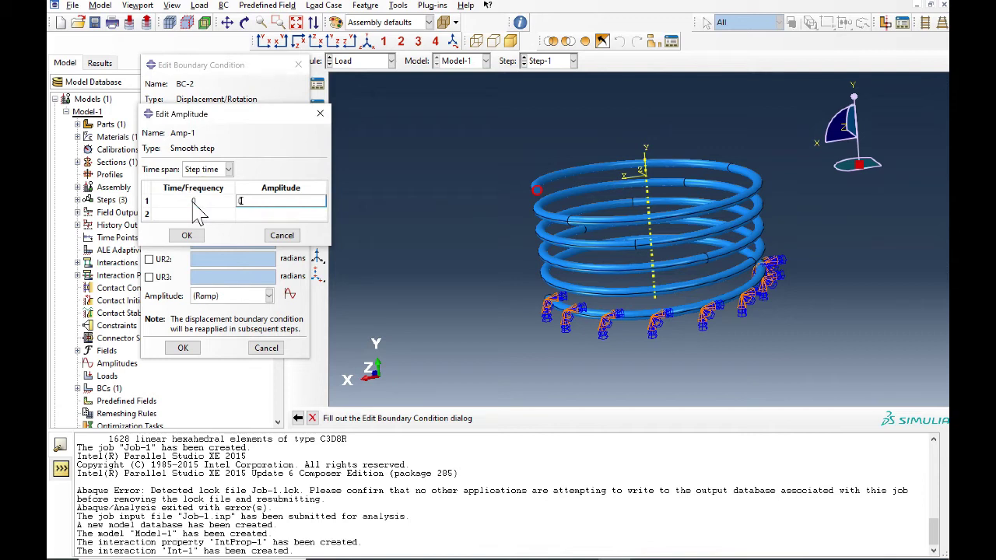
pyautogui.write('0')
pyautogui.press('Tab')
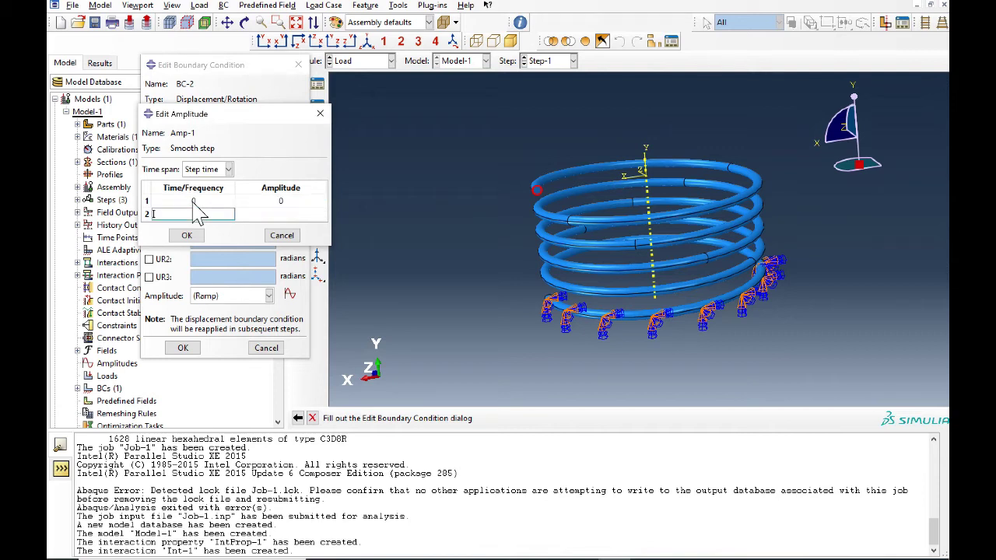
pyautogui.moveTo(227, 116); pyautogui.dragTo(397, 106)
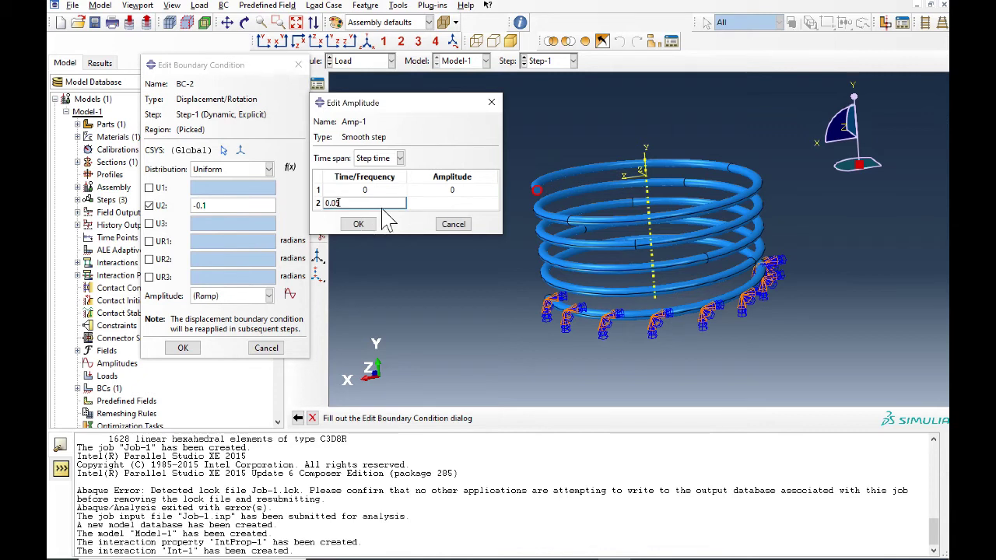
pyautogui.click(464, 204)
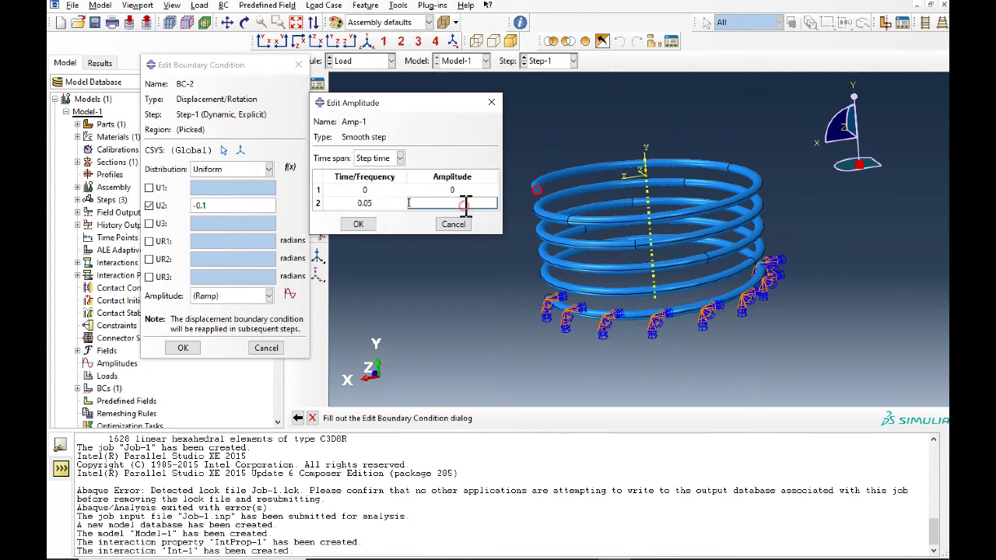
pyautogui.click(360, 225)
pyautogui.click(217, 296)
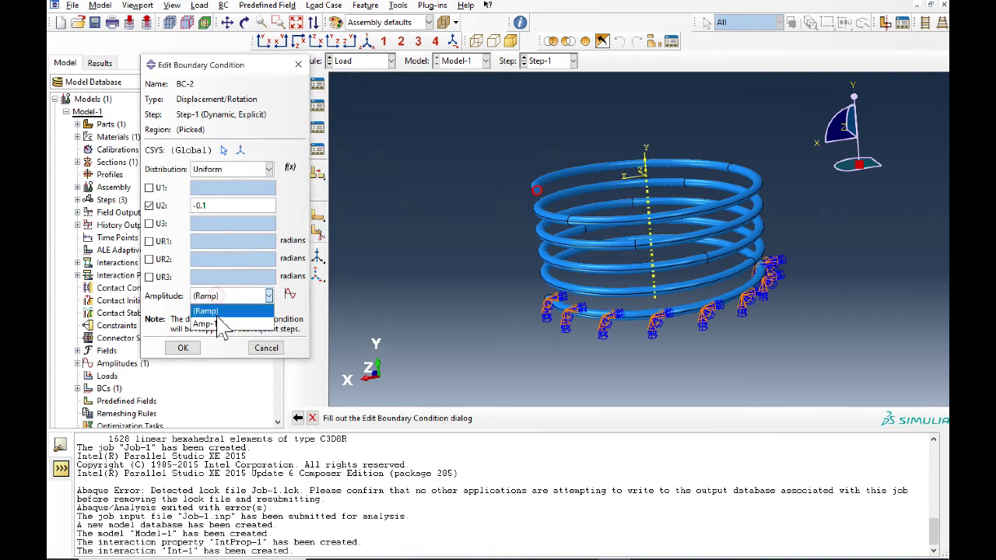
# - Apply Amp-1 to BC-2's displacement, then deactivate BC-2 in Step-2
pyautogui.click(204, 323)
pyautogui.click(183, 348)
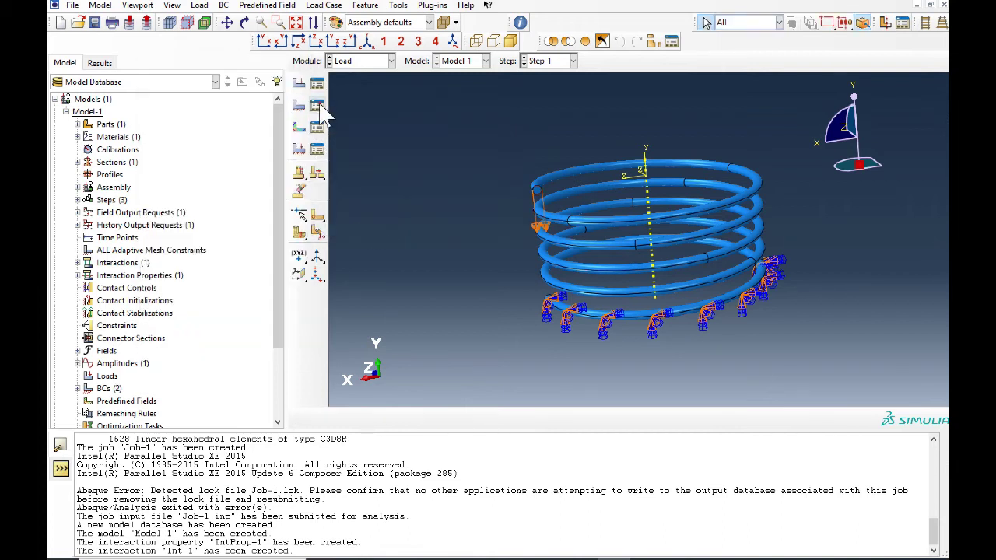
pyautogui.click(318, 106)
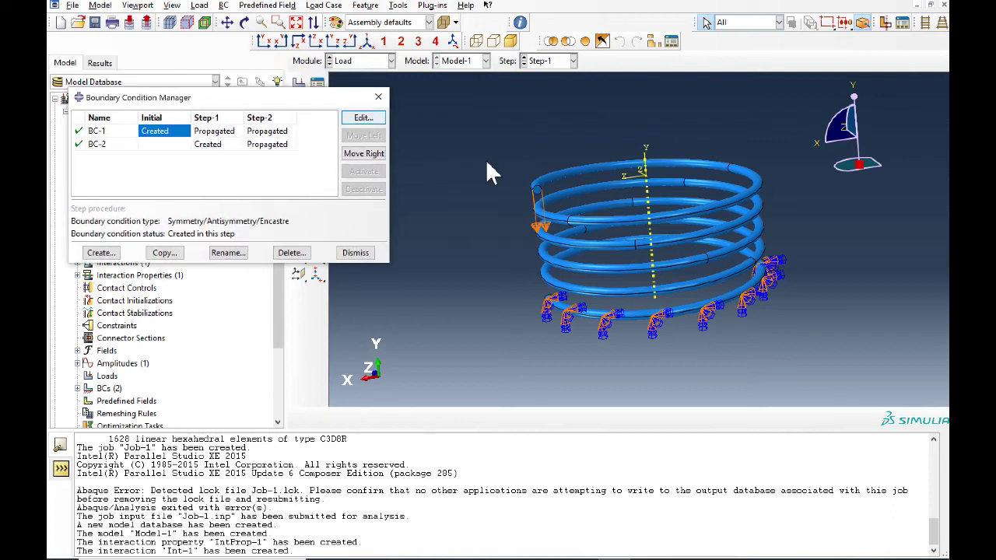
pyautogui.click(263, 147)
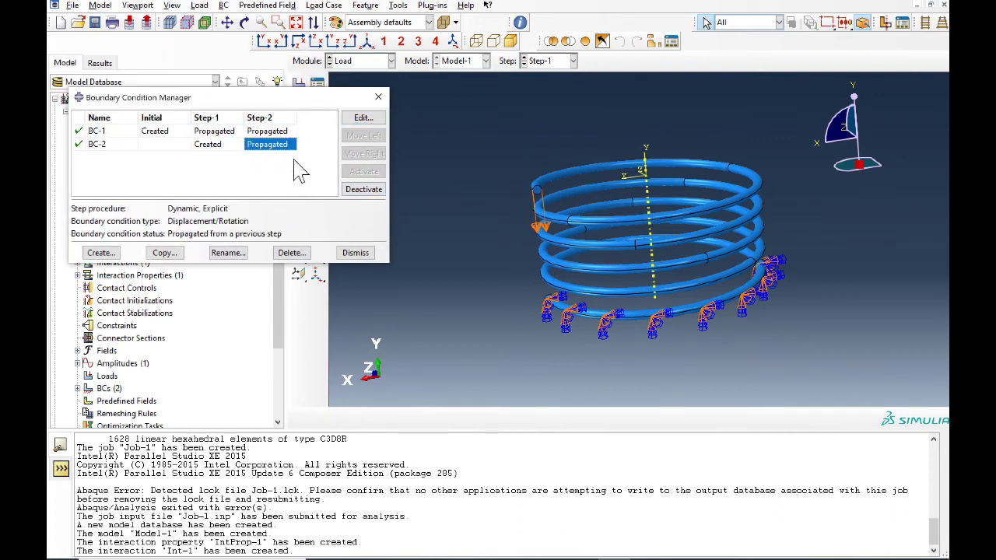
pyautogui.click(366, 191)
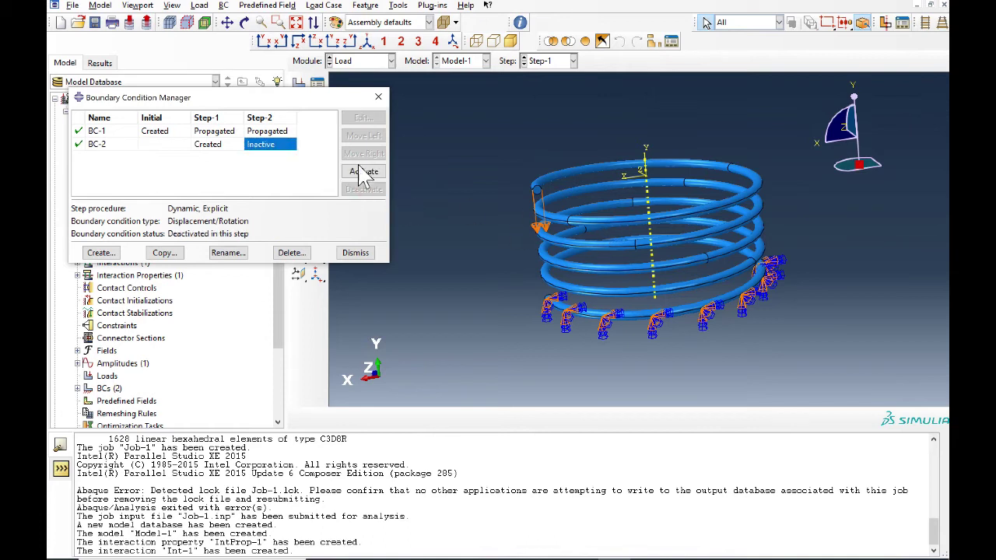
pyautogui.click(378, 96)
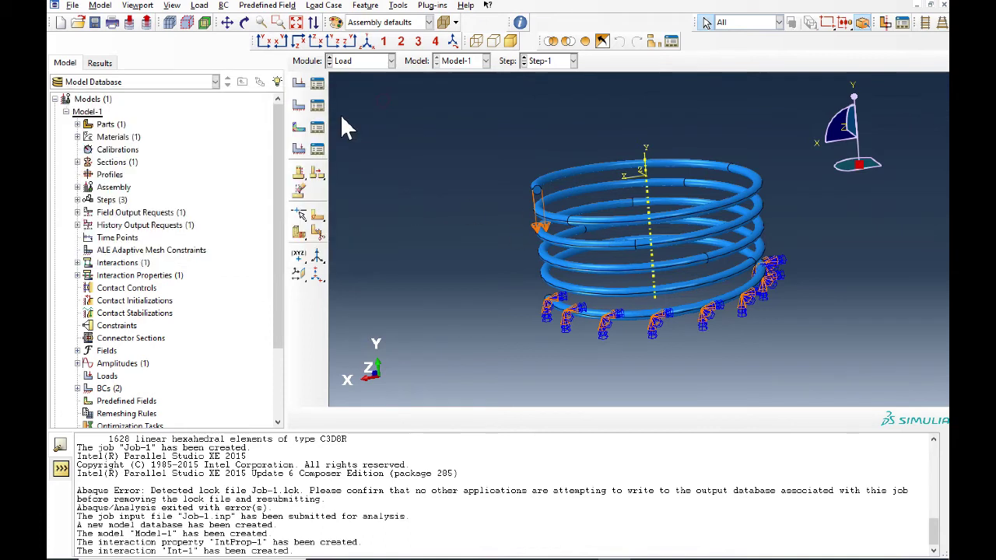
# - In the Mesh module, seed the spring with a 0.025 global size
pyautogui.click(373, 66)
pyautogui.click(365, 149)
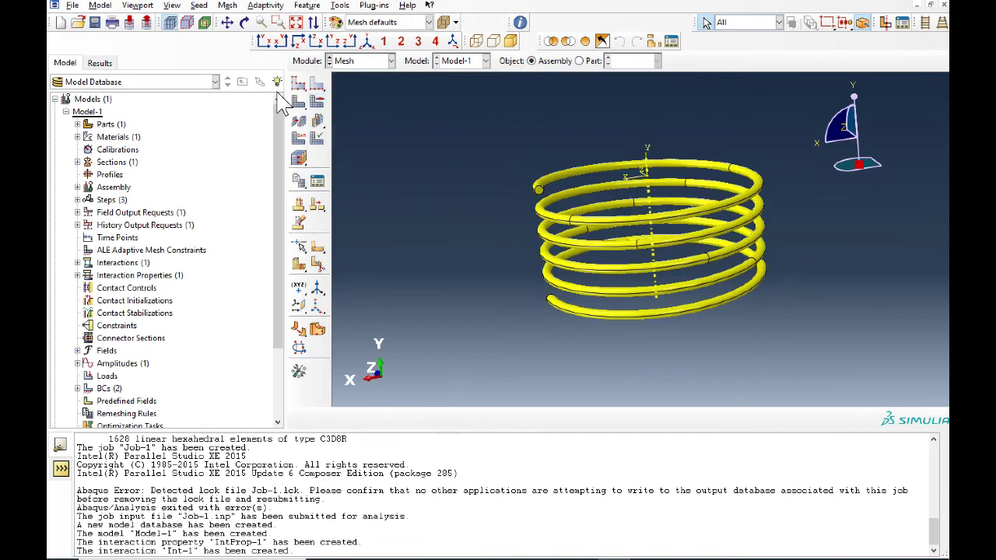
pyautogui.click(298, 84)
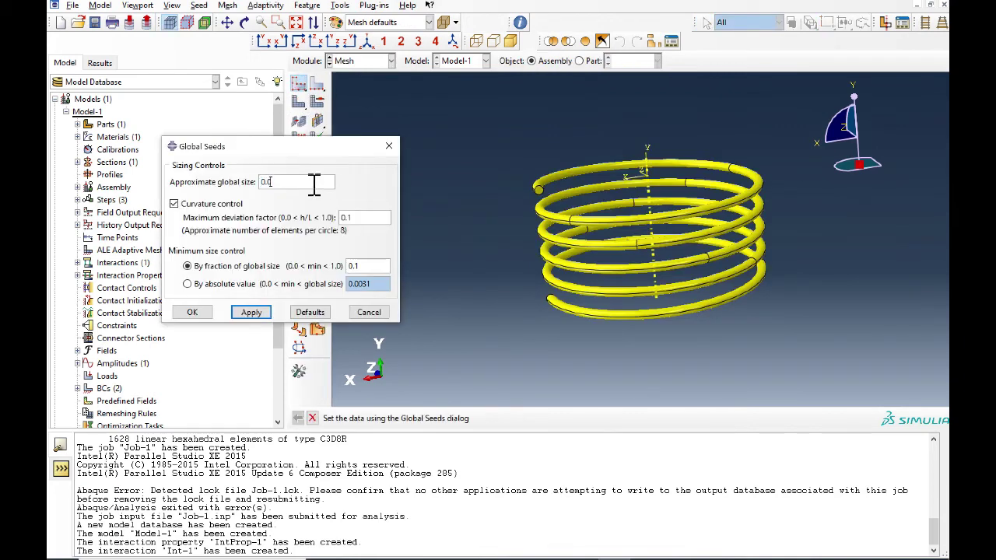
pyautogui.write('0.025')
pyautogui.click(185, 314)
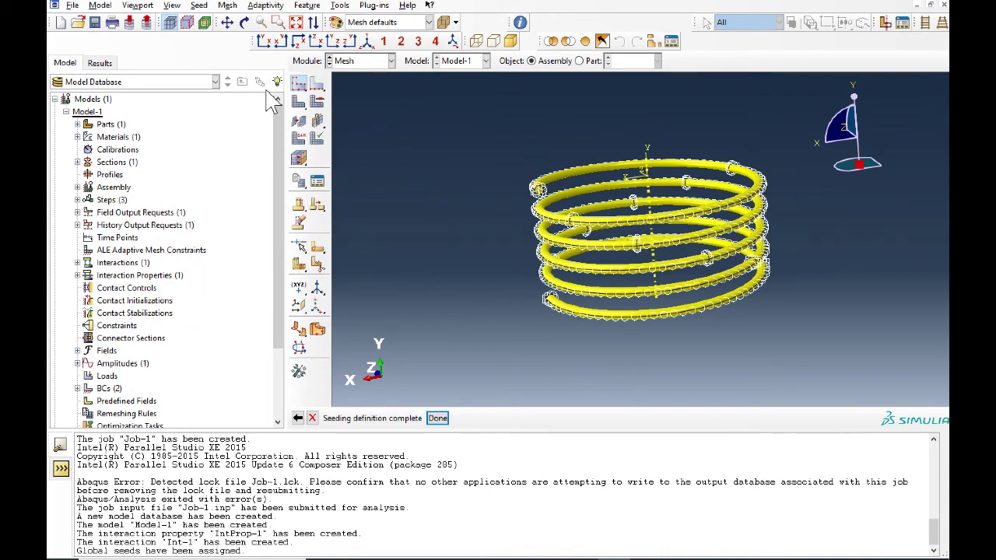
# - Set the spring's mesh controls to hex elements with the sweep technique
pyautogui.click(317, 101)
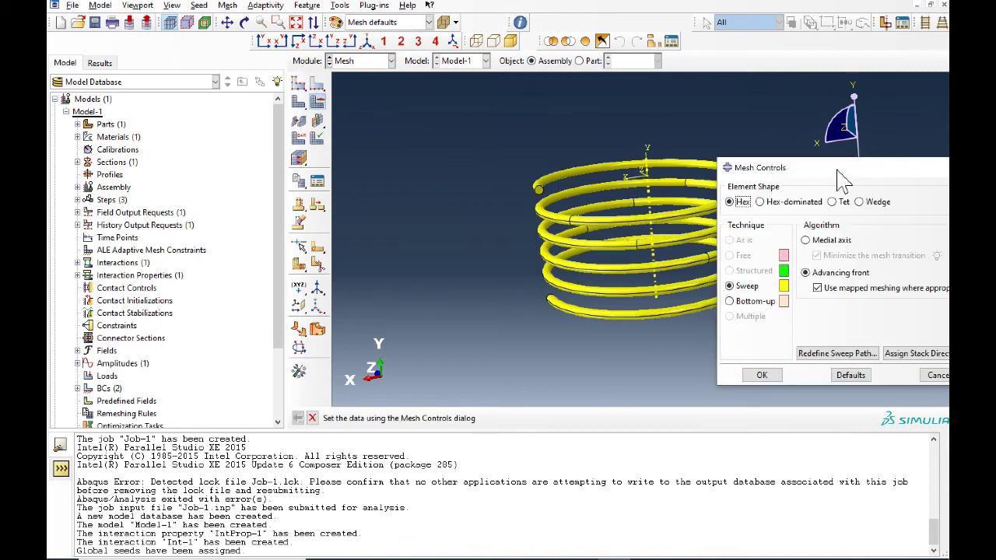
pyautogui.moveTo(825, 167); pyautogui.dragTo(389, 157)
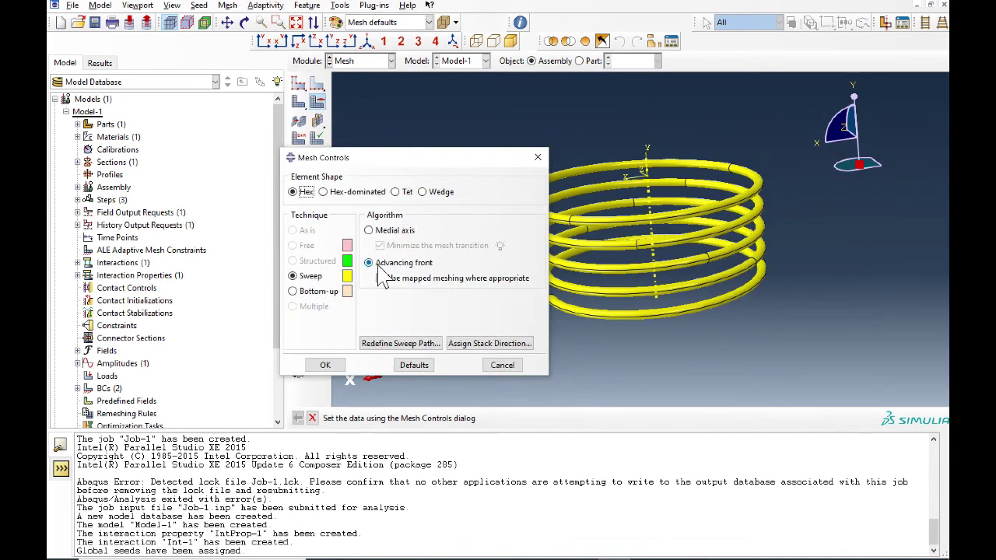
pyautogui.click(369, 230)
pyautogui.click(325, 364)
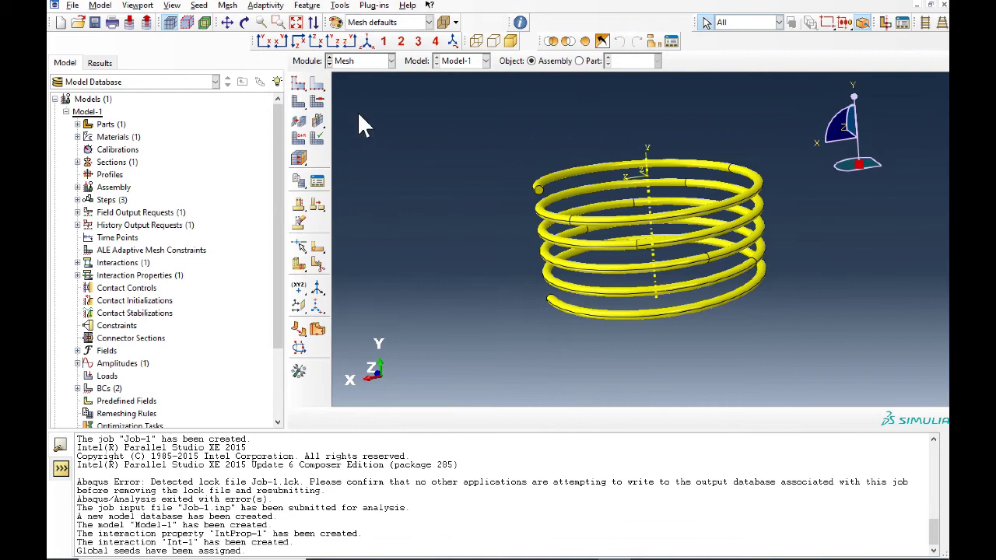
# - Mesh the Spring-1 instance into 4884 hex elements and zoom in to inspect it
pyautogui.click(299, 120)
pyautogui.middleClick(496, 297)
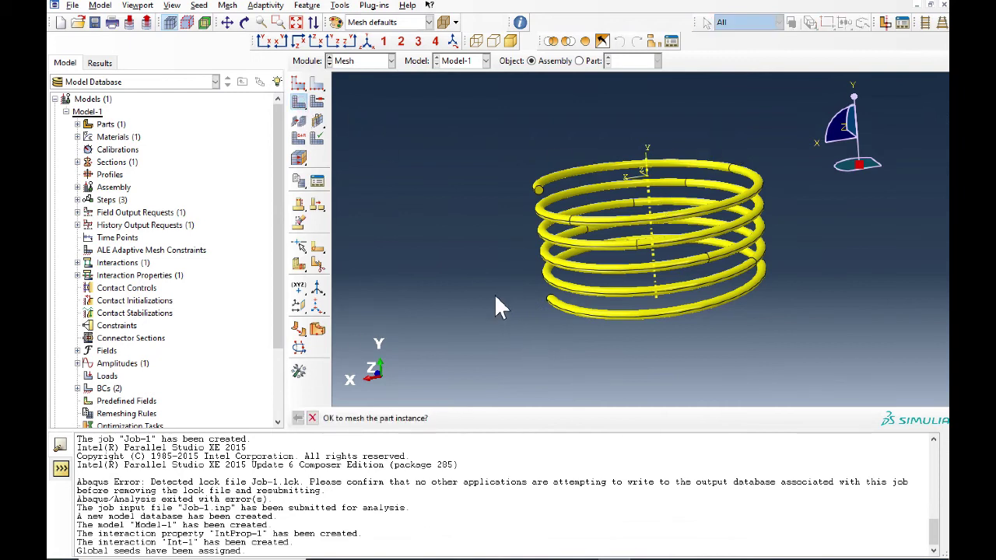
pyautogui.scroll(-6, 604, 222)
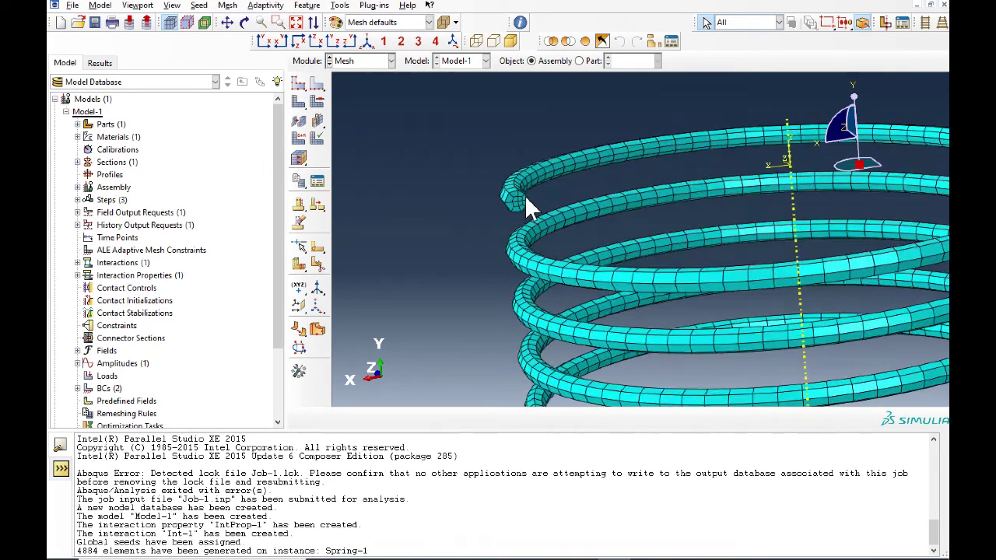
pyautogui.scroll(4, 384, 160)
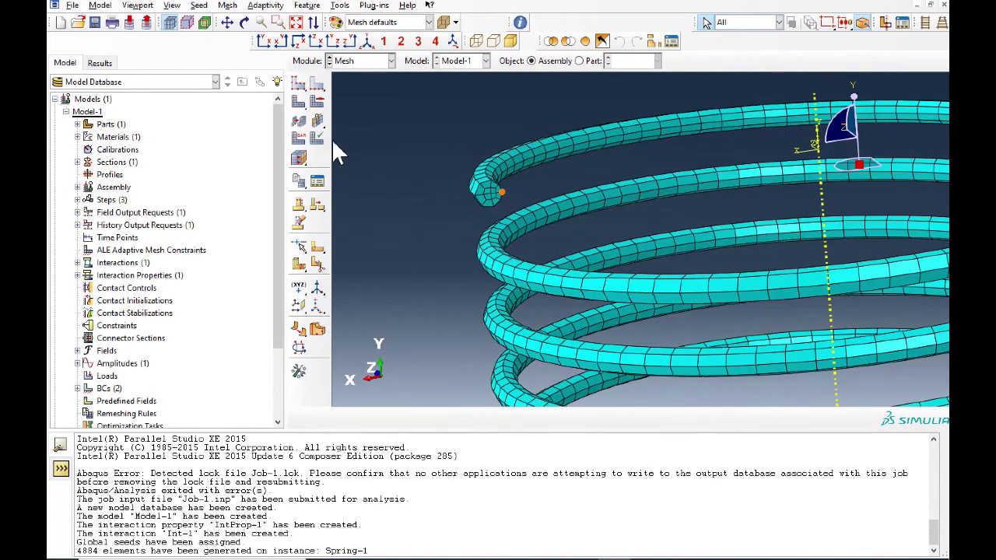
pyautogui.scroll(4, 331, 138)
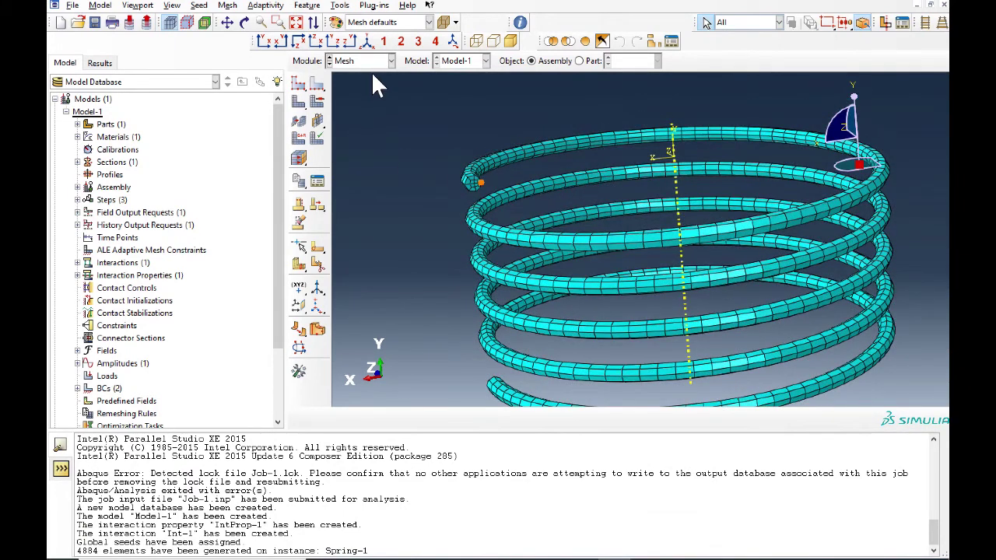
pyautogui.click(300, 142)
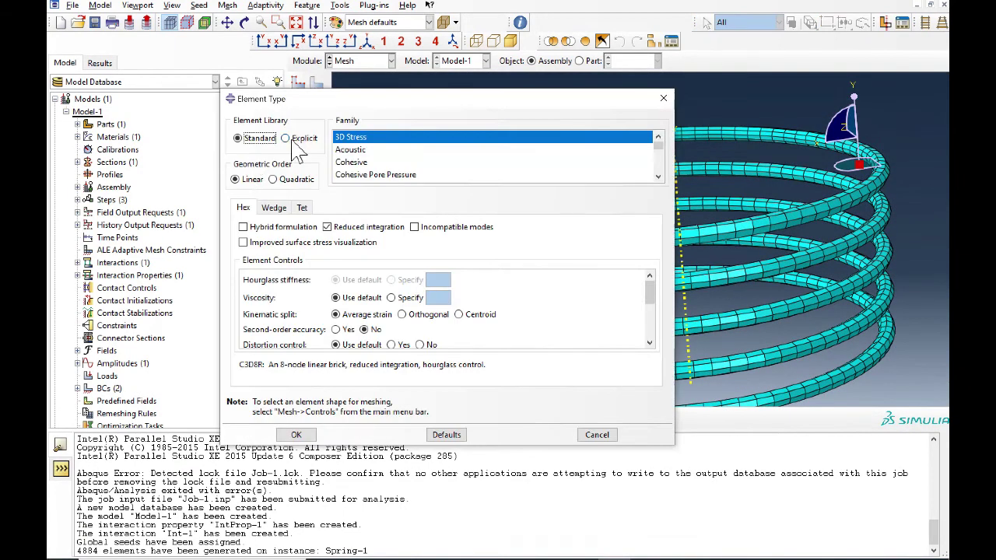
# - Assign Explicit C3D8R elements with reduced integration and hourglass control to the spring mesh
pyautogui.click(285, 138)
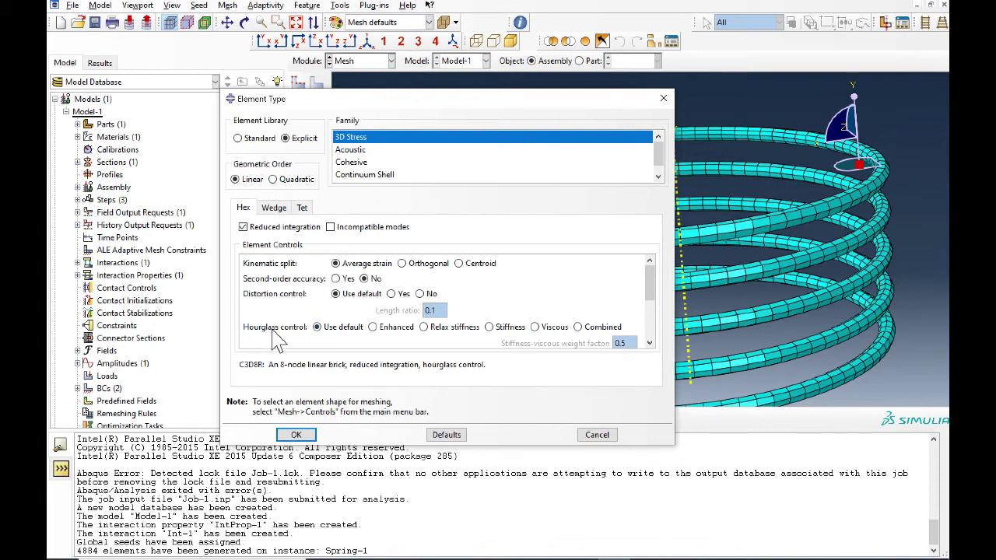
pyautogui.click(243, 228)
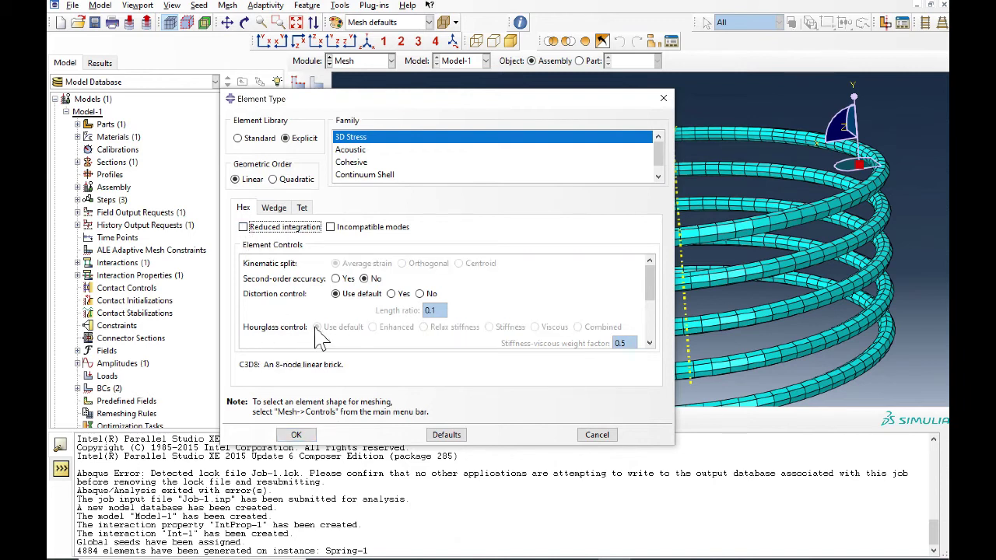
pyautogui.click(244, 230)
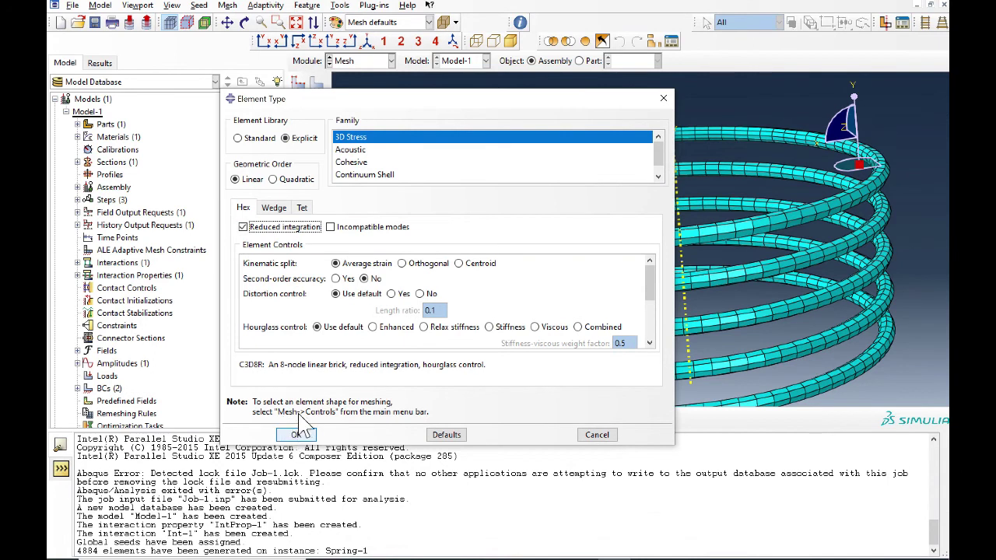
pyautogui.click(303, 430)
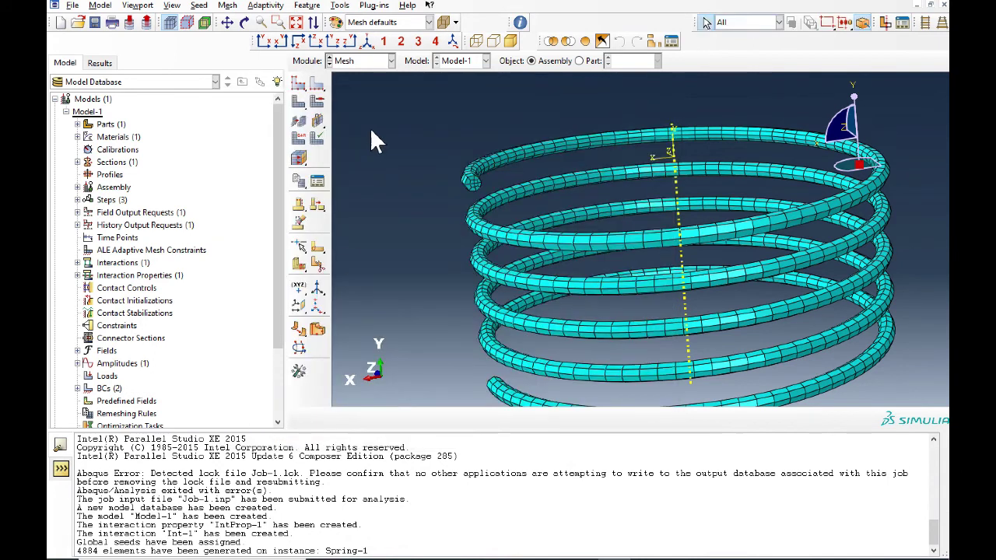
pyautogui.click(378, 62)
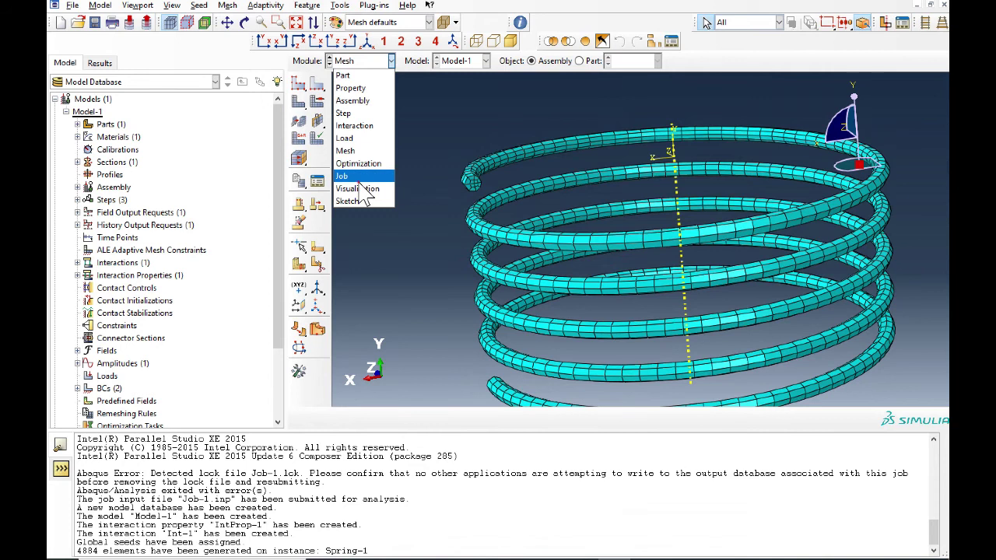
# - In the Job module, create Job-1 from Model-1
pyautogui.click(366, 175)
pyautogui.click(305, 84)
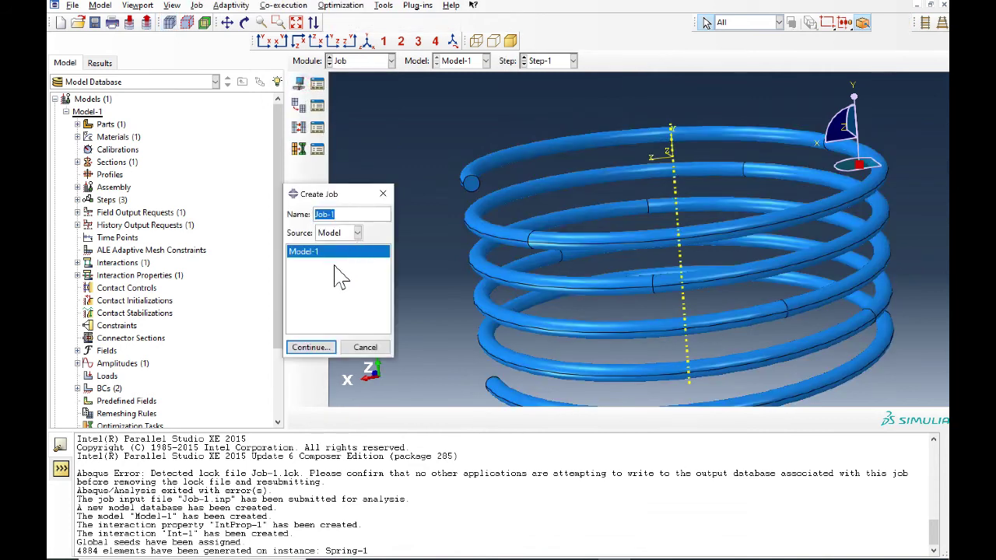
pyautogui.click(319, 347)
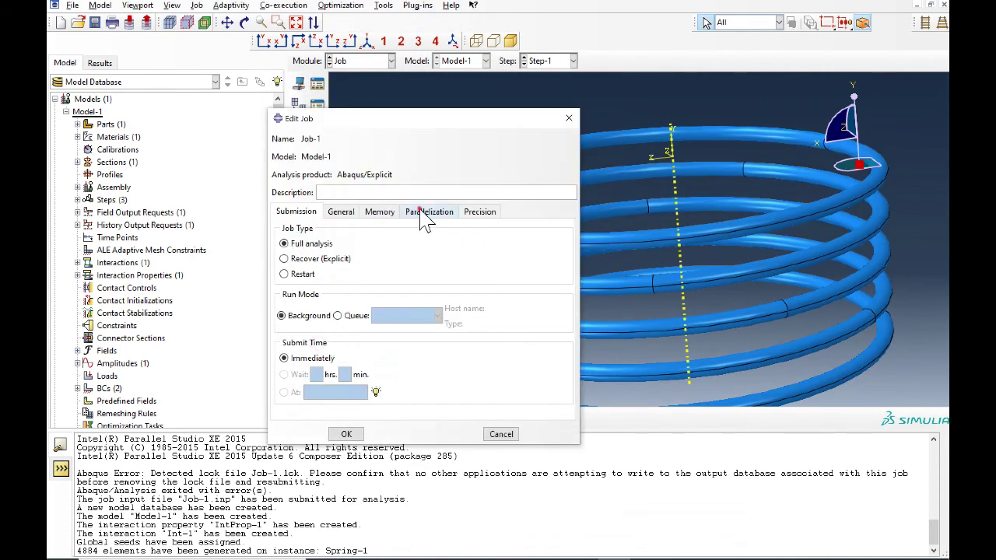
pyautogui.click(425, 212)
pyautogui.click(380, 212)
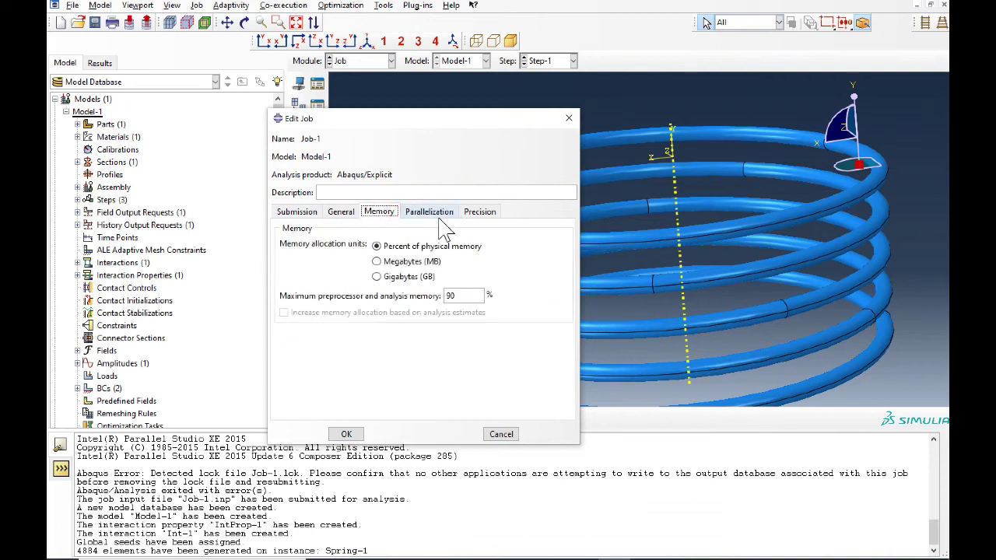
pyautogui.click(298, 212)
pyautogui.click(343, 435)
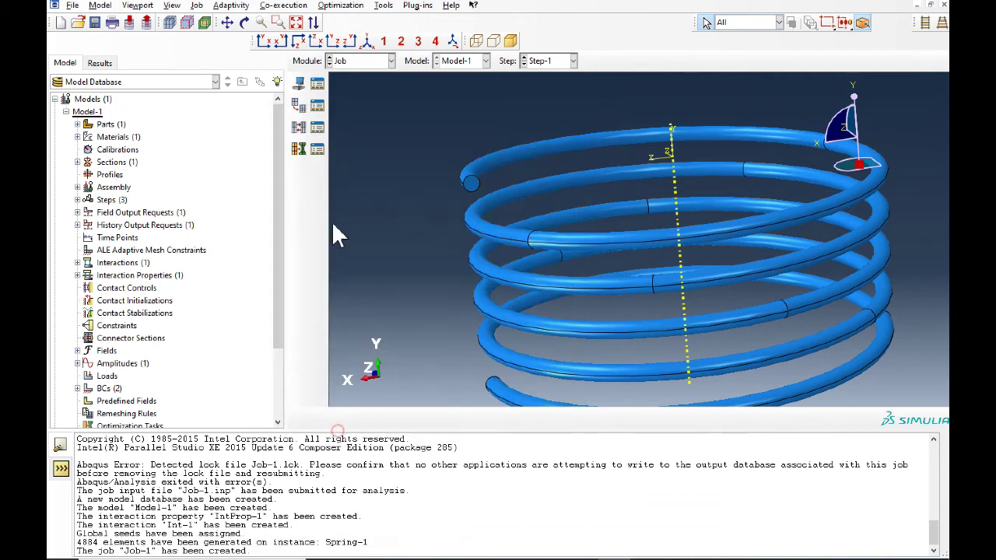
# - Submit Job-1, overwriting its existing files, and monitor the analysis progress
pyautogui.click(318, 84)
pyautogui.click(658, 191)
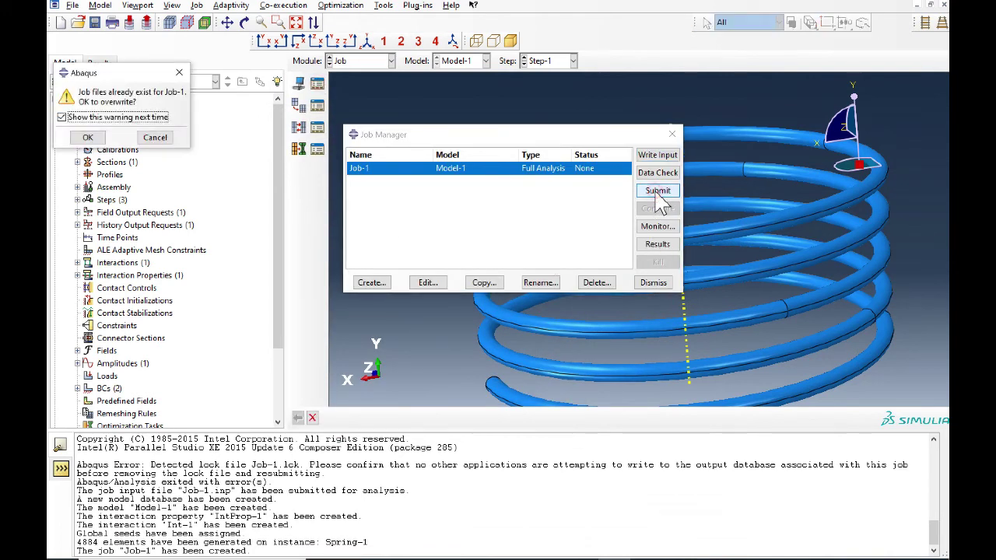
pyautogui.click(86, 139)
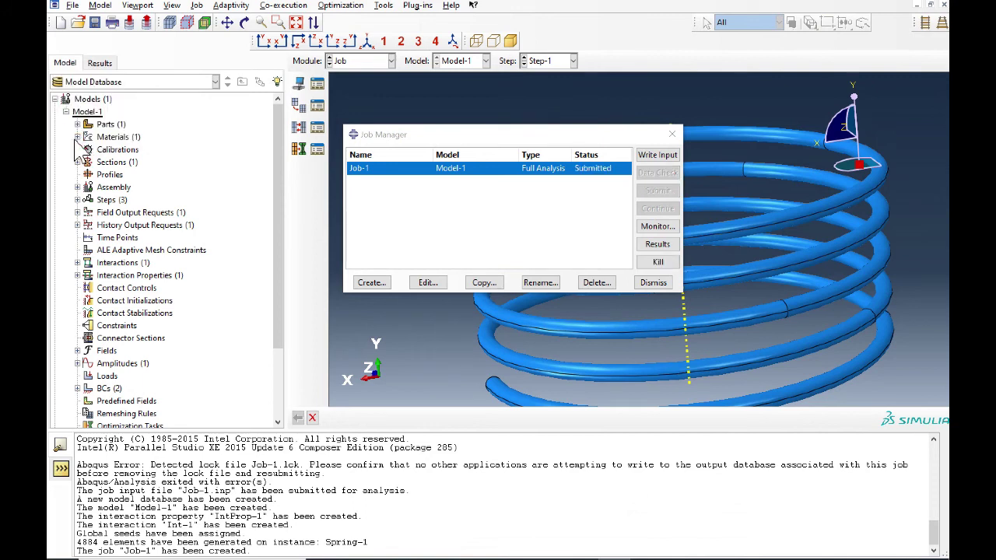
pyautogui.click(657, 226)
pyautogui.moveTo(493, 35); pyautogui.dragTo(405, 31)
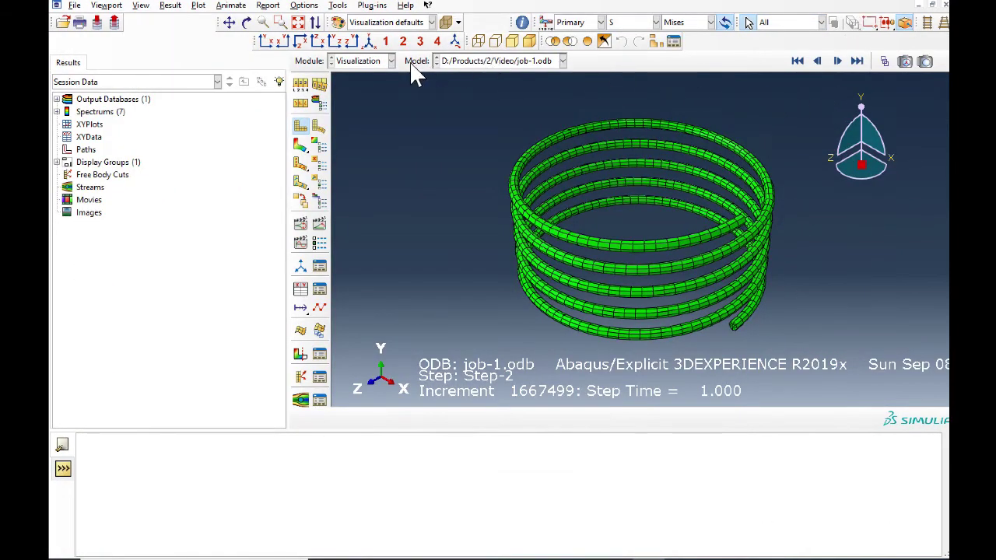
# - Plot von Mises stress contours on the deformed spring and review the Step-1 frames
pyautogui.click(886, 62)
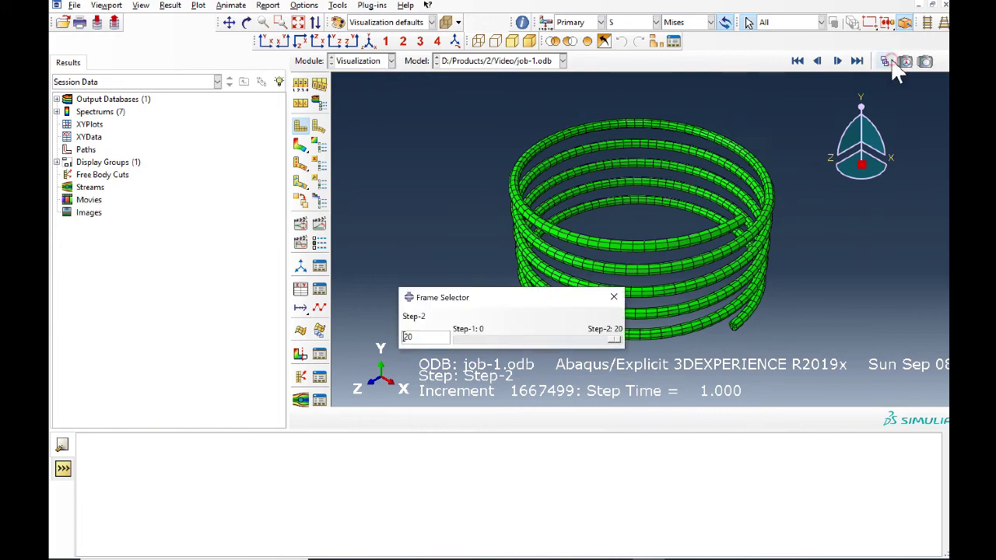
pyautogui.click(300, 145)
pyautogui.moveTo(499, 290); pyautogui.dragTo(210, 185)
pyautogui.moveTo(340, 229); pyautogui.dragTo(167, 230)
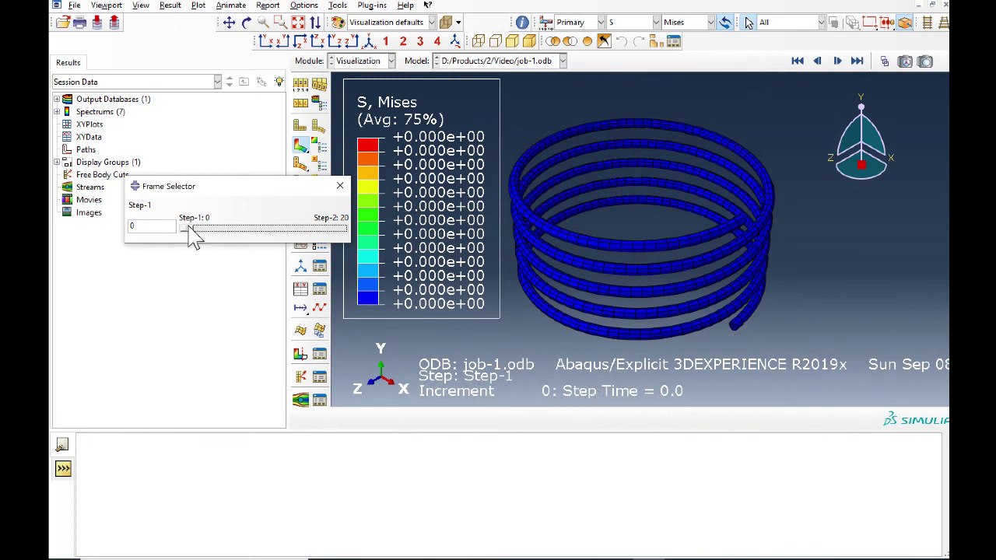
pyautogui.moveTo(194, 231); pyautogui.dragTo(267, 244)
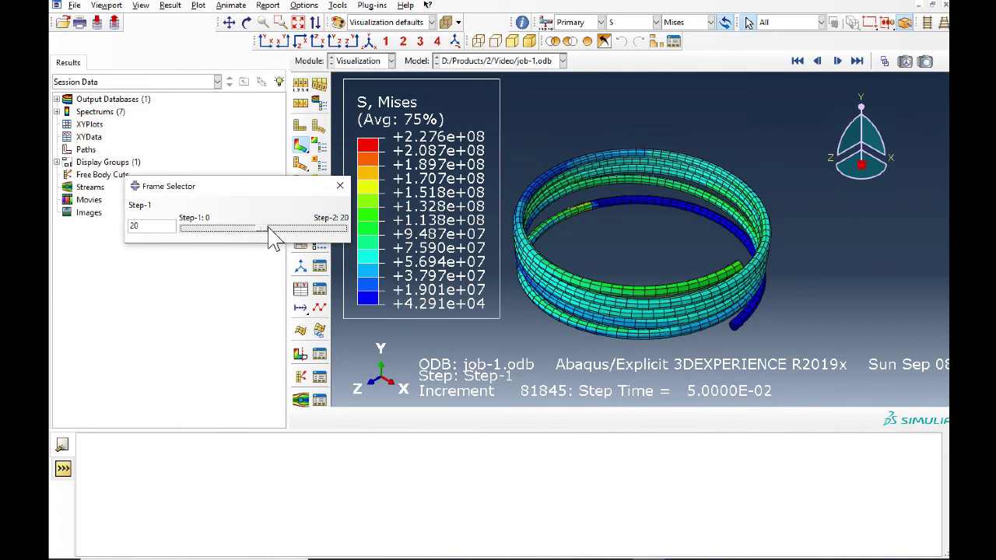
# - Step through the Step-2 frames, then animate the stress over the full time history
pyautogui.click(301, 229)
pyautogui.click(294, 230)
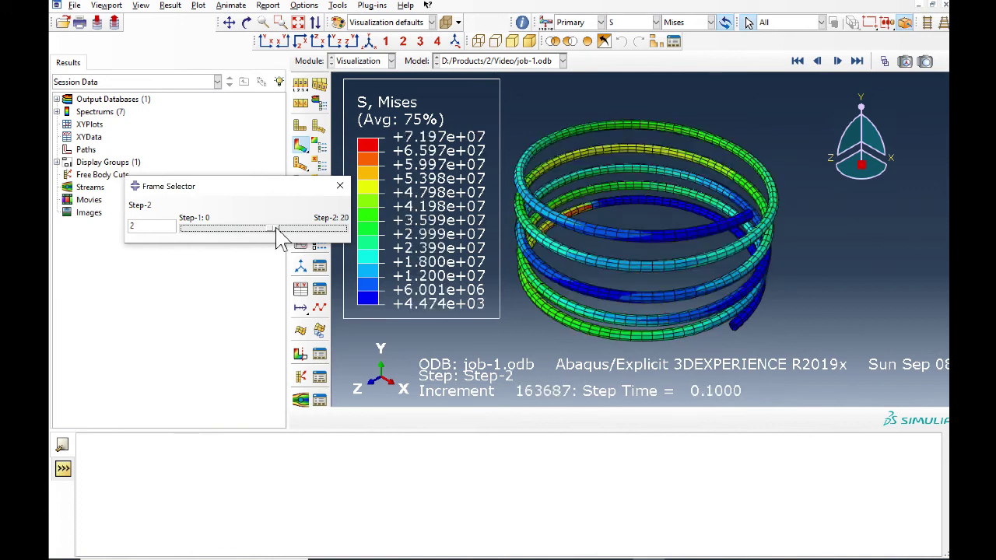
pyautogui.click(281, 230)
pyautogui.click(305, 229)
pyautogui.click(304, 229)
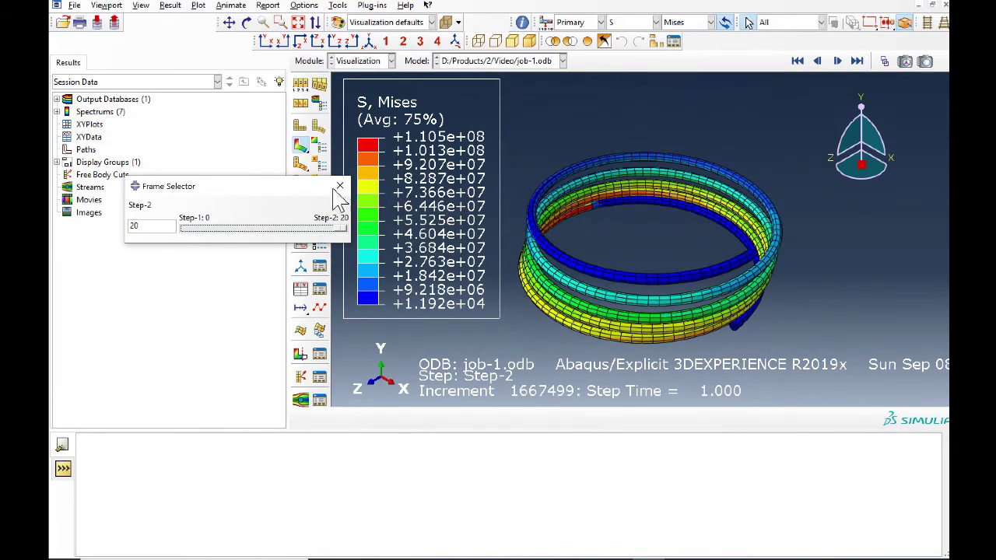
pyautogui.moveTo(327, 187); pyautogui.dragTo(265, 124)
pyautogui.click(320, 229)
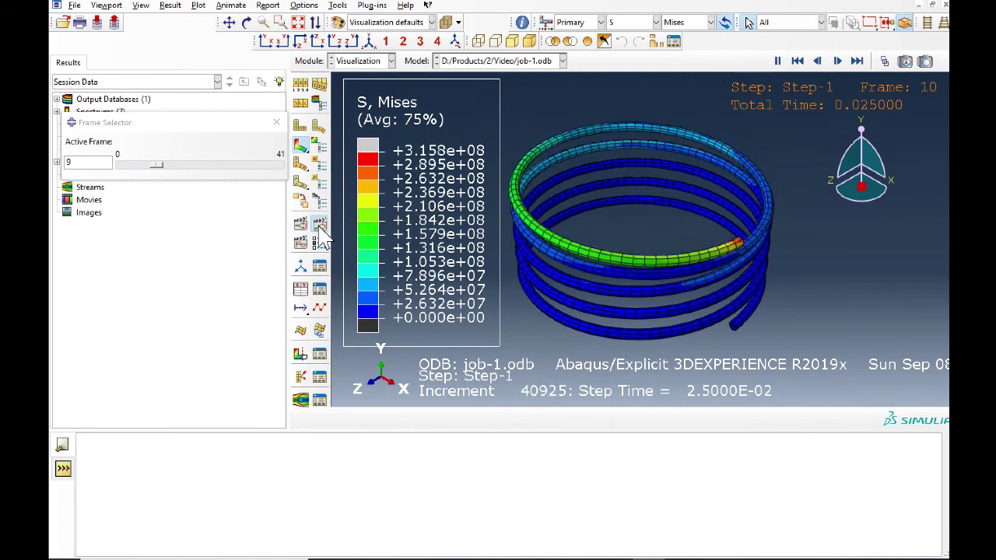
pyautogui.click(636, 21)
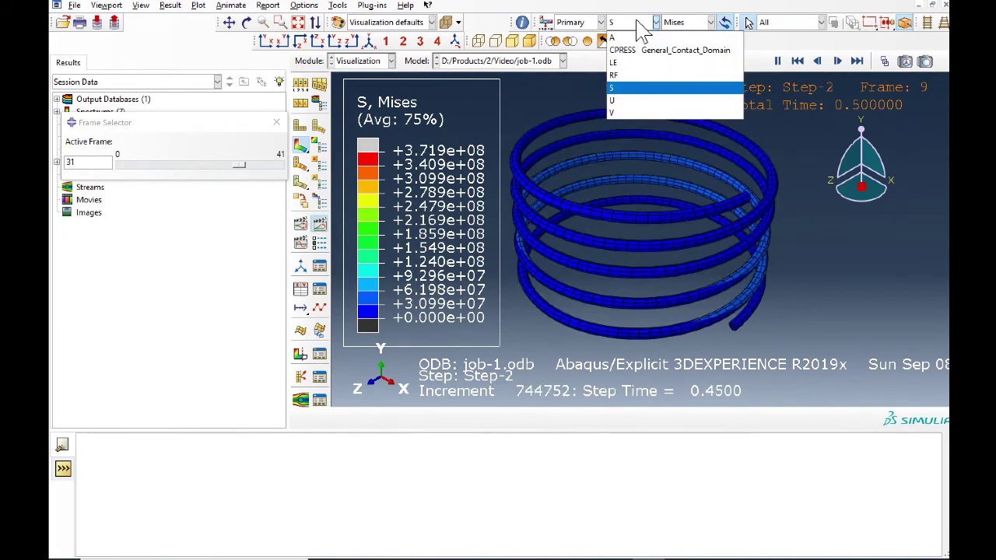
# - Switch the contour to LE, Max. Principal strain and stop the animation at frame 30
pyautogui.click(642, 63)
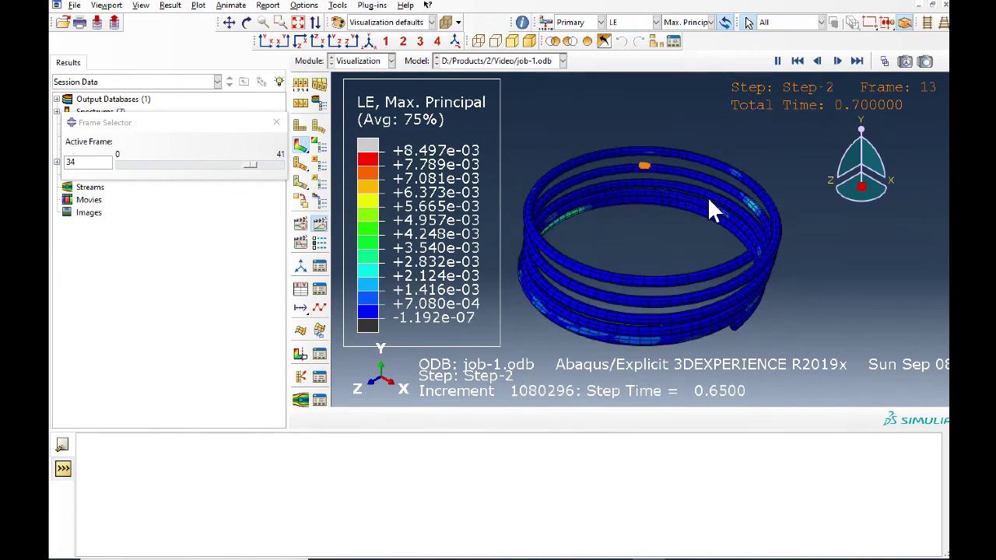
pyautogui.click(161, 164)
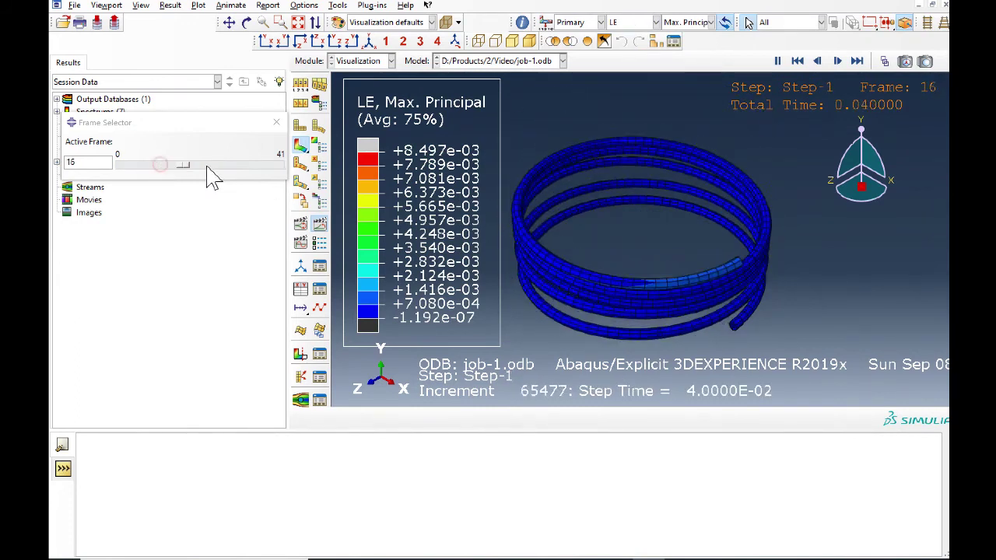
pyautogui.click(262, 166)
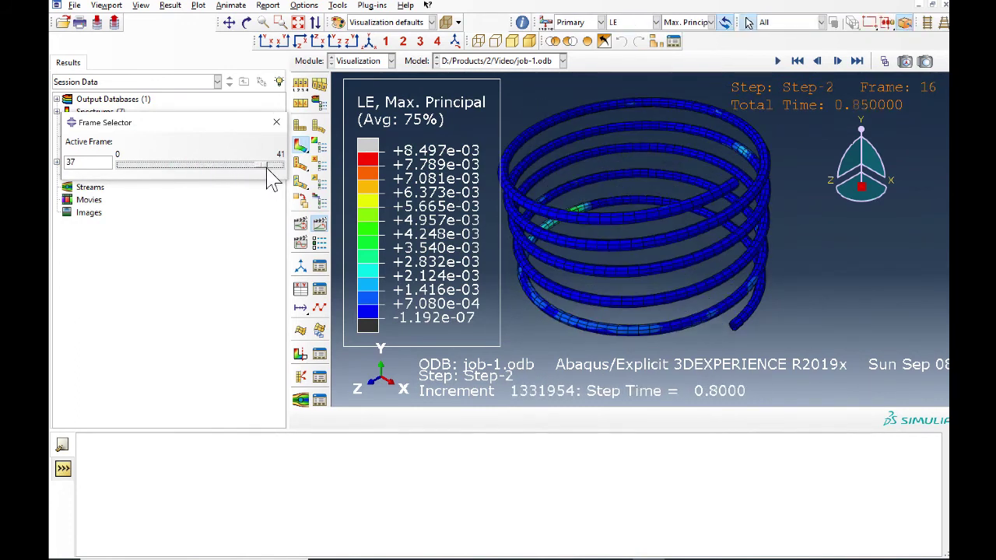